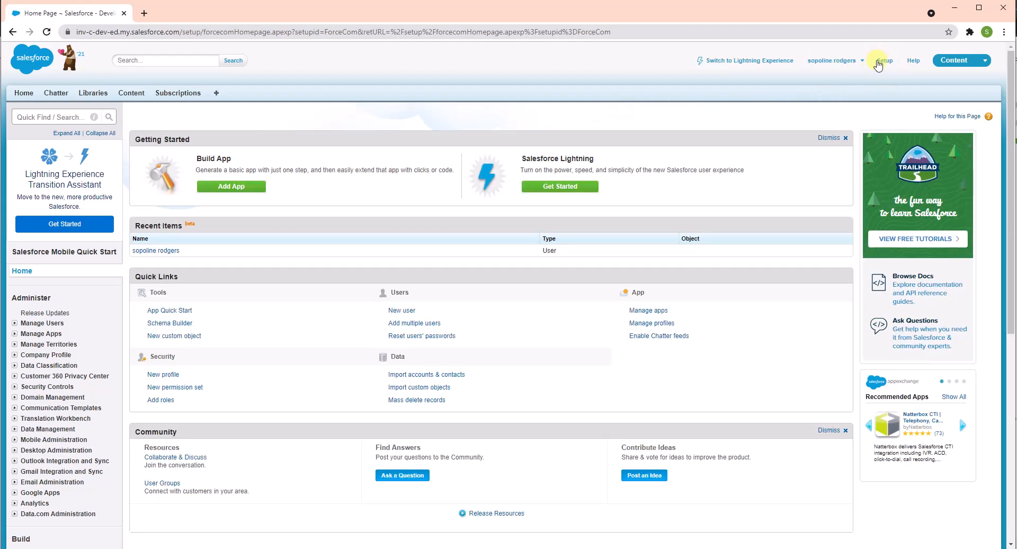
Step: Open the validation rules setup page for the Contacts object under the Build customization settings
{"action": "scroll", "coordinate": [53, 318], "scroll_direction": "down", "scroll_amount": 4}
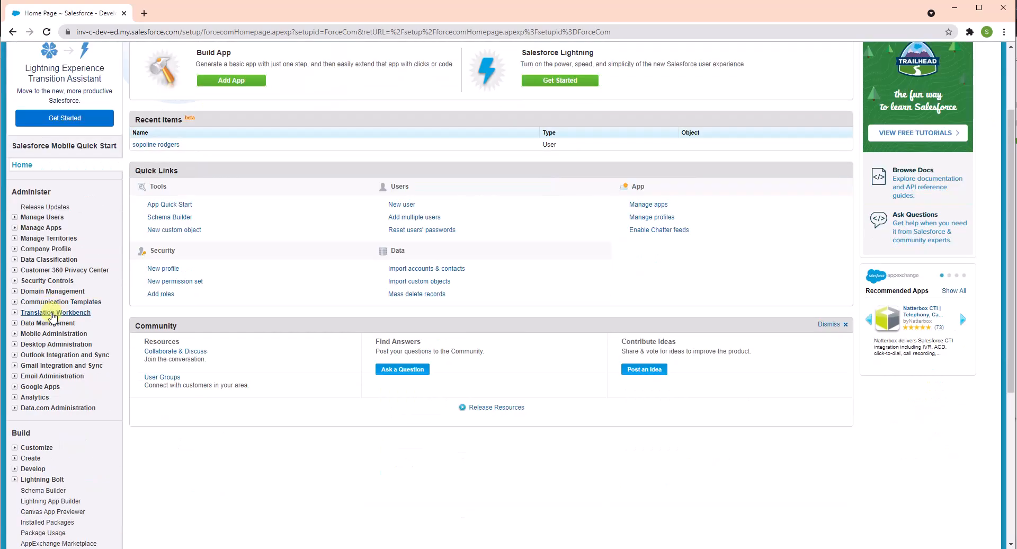
{"action": "scroll", "coordinate": [53, 341], "scroll_direction": "down", "scroll_amount": 1}
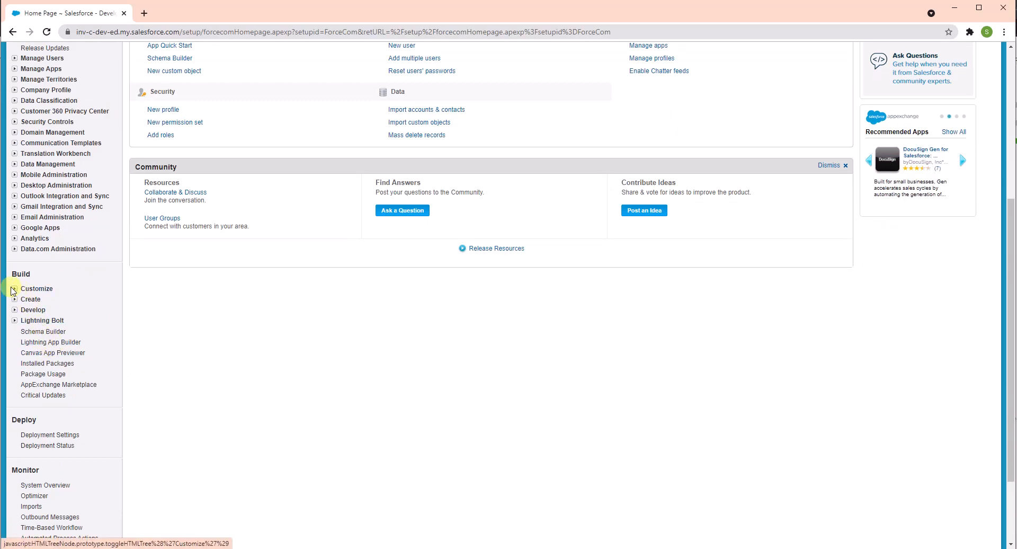
{"action": "left_click", "coordinate": [15, 288]}
{"action": "scroll", "coordinate": [90, 300], "scroll_direction": "down", "scroll_amount": 1}
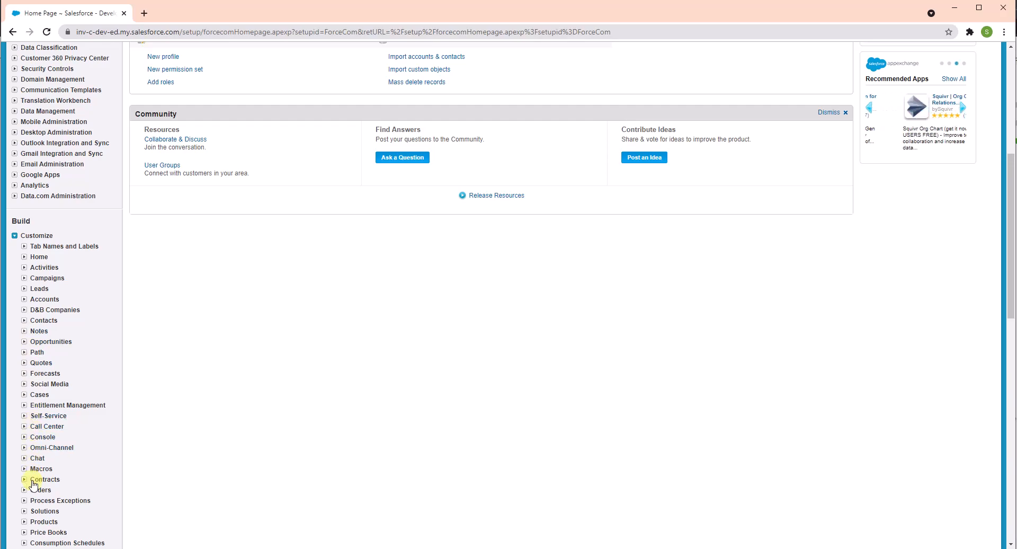
{"action": "scroll", "coordinate": [32, 508], "scroll_direction": "down", "scroll_amount": 1}
{"action": "scroll", "coordinate": [35, 520], "scroll_direction": "down", "scroll_amount": 4}
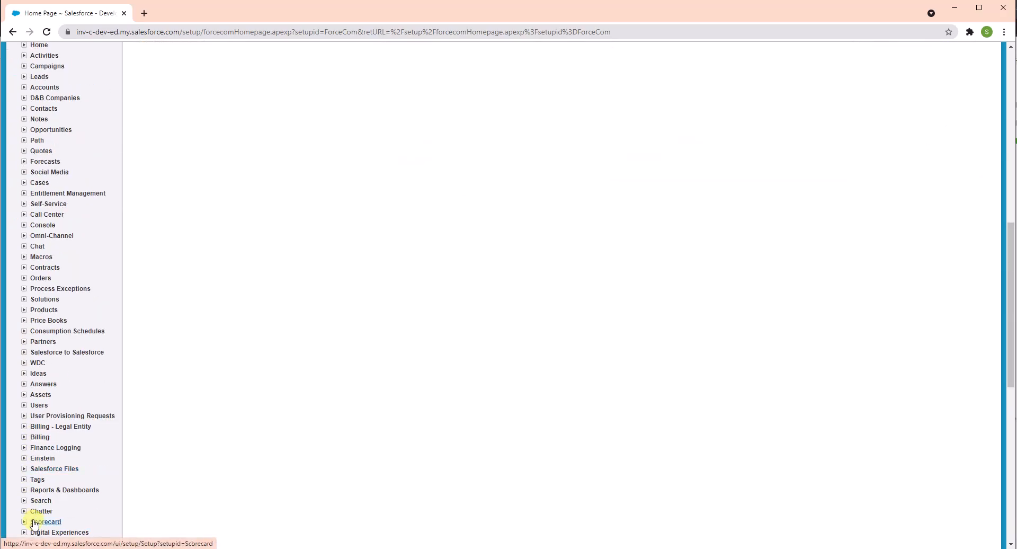
{"action": "scroll", "coordinate": [36, 524], "scroll_direction": "down", "scroll_amount": 2}
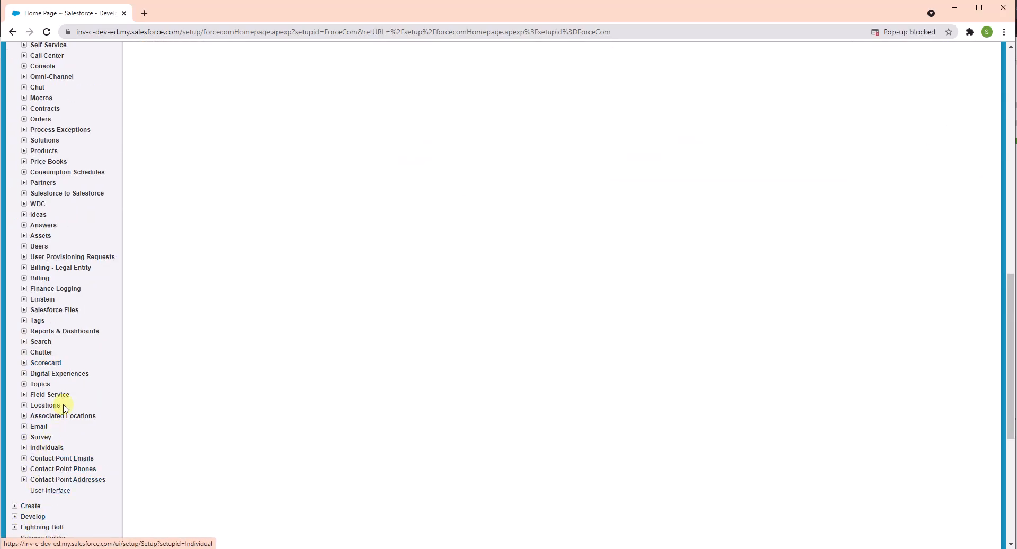
{"action": "scroll", "coordinate": [82, 272], "scroll_direction": "up", "scroll_amount": 5}
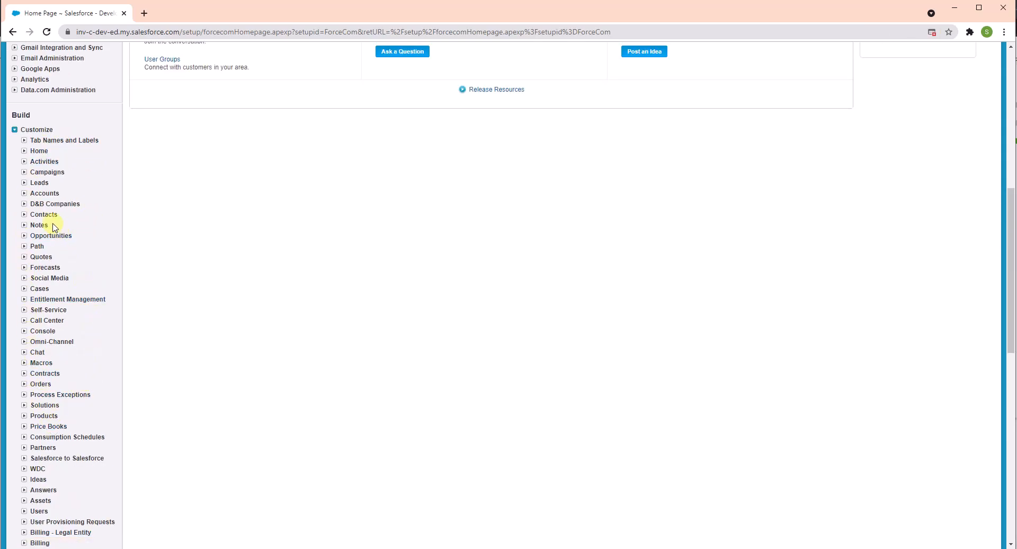
{"action": "left_click", "coordinate": [24, 214]}
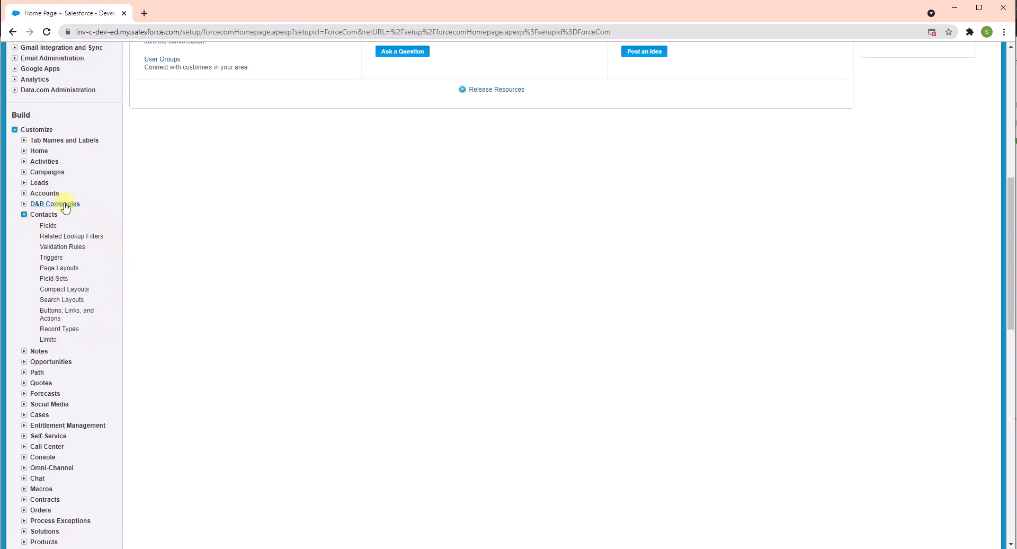
{"action": "left_click", "coordinate": [73, 247]}
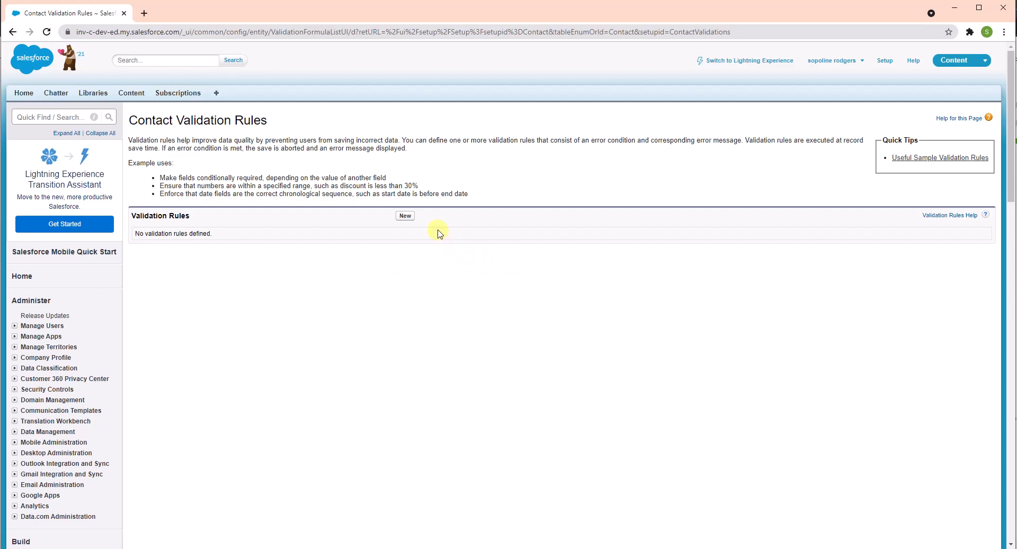
Step: Start a new contact validation rule named Validation_Rule with the description "Validation Rule #1"
{"action": "left_click", "coordinate": [405, 216]}
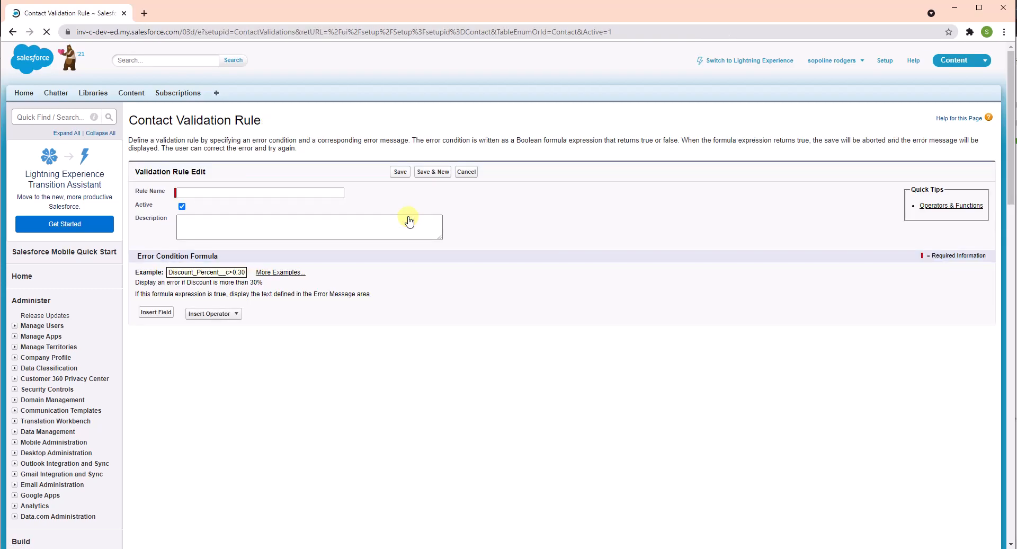
{"action": "left_click", "coordinate": [234, 192]}
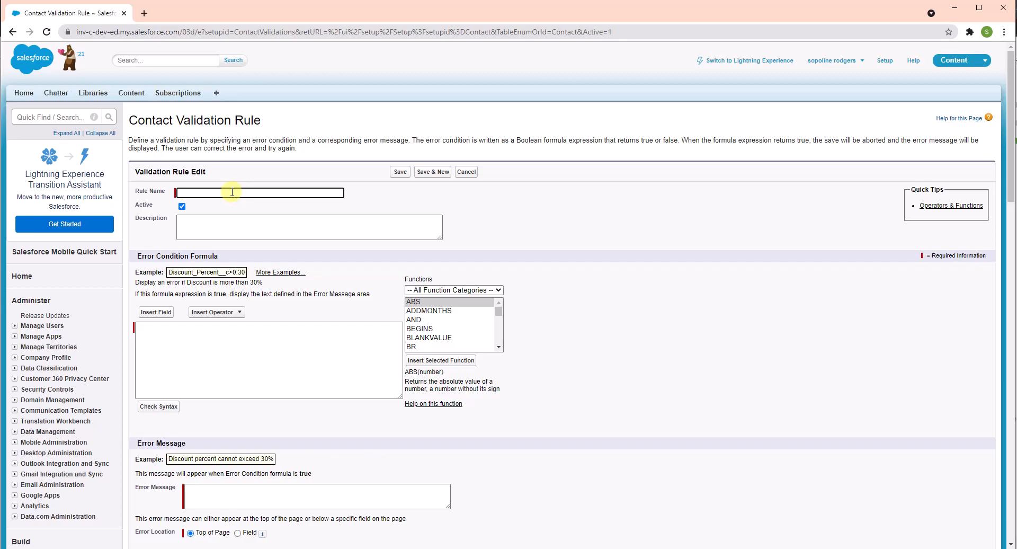
{"action": "left_click_drag", "start_coordinate": [190, 171], "coordinate": [131, 173]}
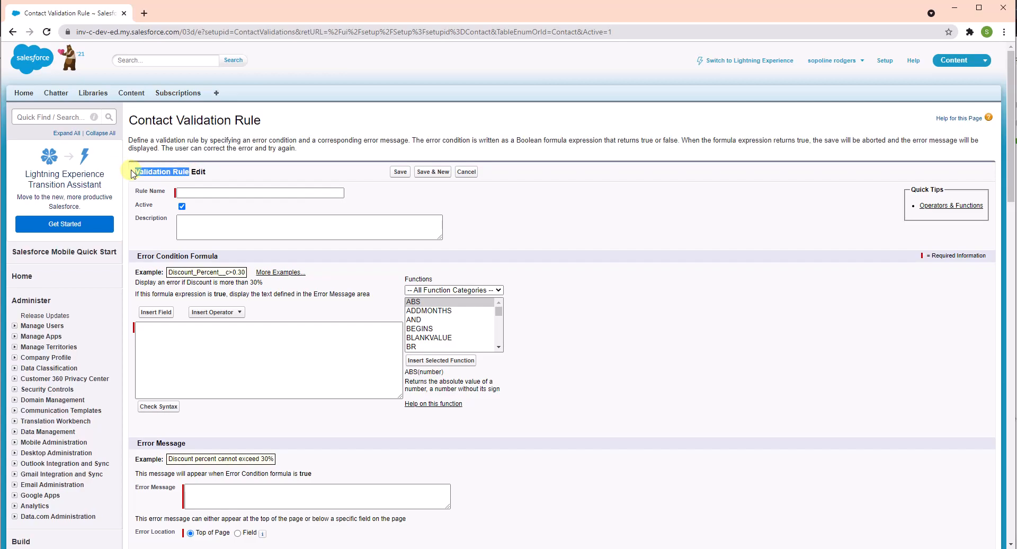
{"action": "key", "text": "ctrl+c"}
{"action": "left_click", "coordinate": [208, 193]}
{"action": "key", "text": "ctrl+v"}
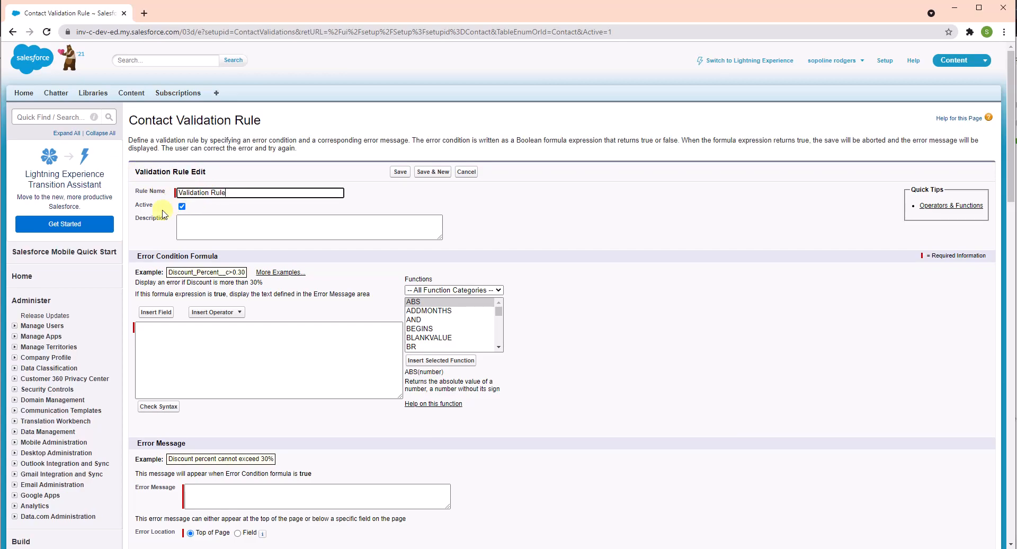
{"action": "left_click", "coordinate": [232, 7]}
{"action": "left_click", "coordinate": [268, 233]}
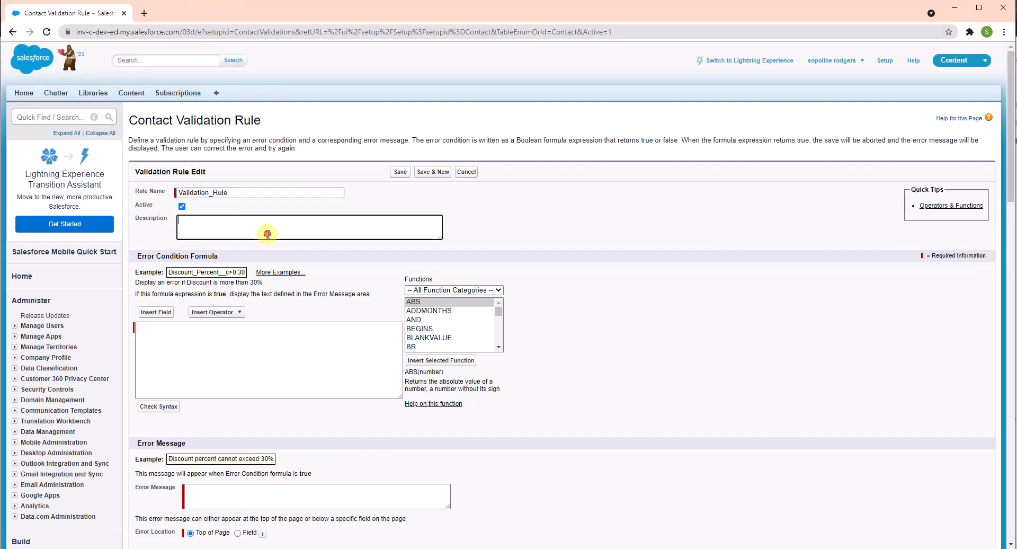
{"action": "key", "text": "ctrl+v"}
Step: Insert the contact's Title field into the error condition formula
{"action": "left_click", "coordinate": [254, 336]}
{"action": "left_click", "coordinate": [156, 312]}
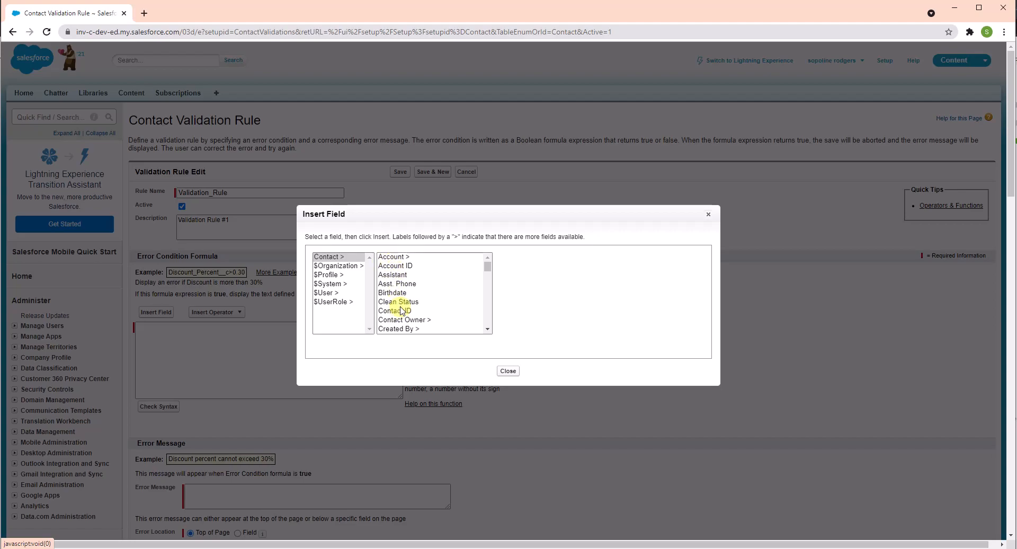
{"action": "scroll", "coordinate": [403, 311], "scroll_direction": "down", "scroll_amount": 3}
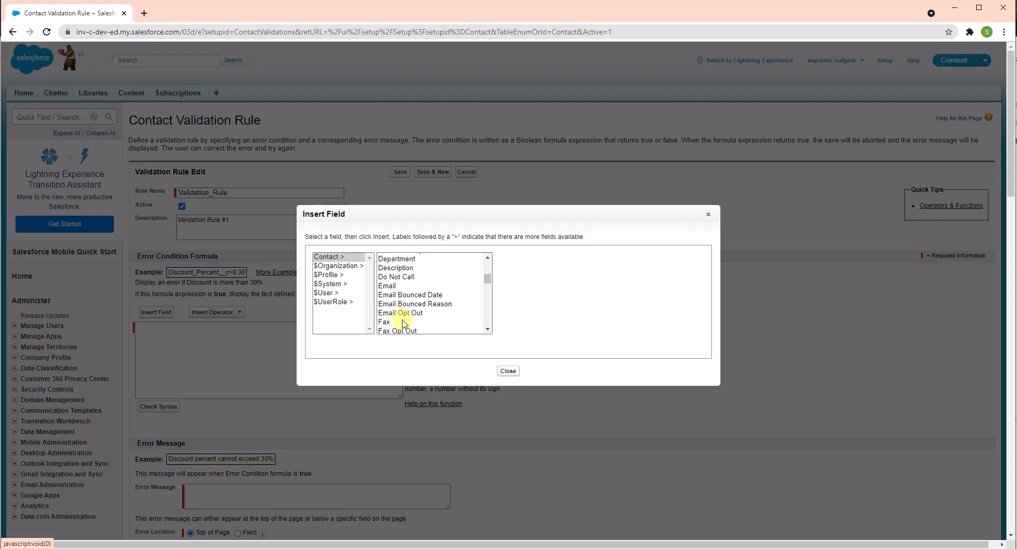
{"action": "scroll", "coordinate": [403, 323], "scroll_direction": "down", "scroll_amount": 3}
{"action": "scroll", "coordinate": [405, 324], "scroll_direction": "down", "scroll_amount": 1}
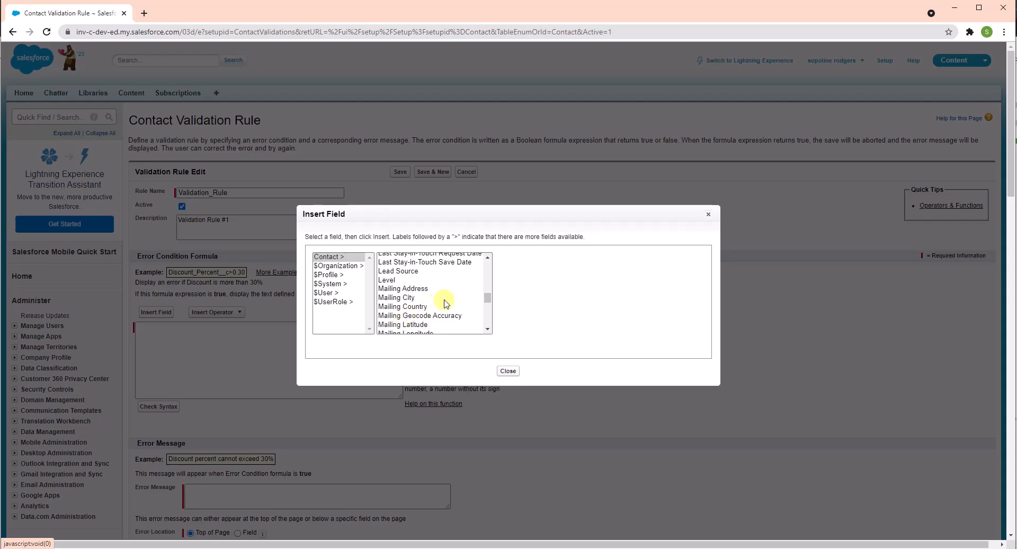
{"action": "scroll", "coordinate": [445, 300], "scroll_direction": "down", "scroll_amount": 1}
{"action": "scroll", "coordinate": [445, 299], "scroll_direction": "down", "scroll_amount": 1}
{"action": "scroll", "coordinate": [444, 300], "scroll_direction": "down", "scroll_amount": 1}
{"action": "scroll", "coordinate": [445, 301], "scroll_direction": "down", "scroll_amount": 1}
{"action": "scroll", "coordinate": [445, 300], "scroll_direction": "down", "scroll_amount": 1}
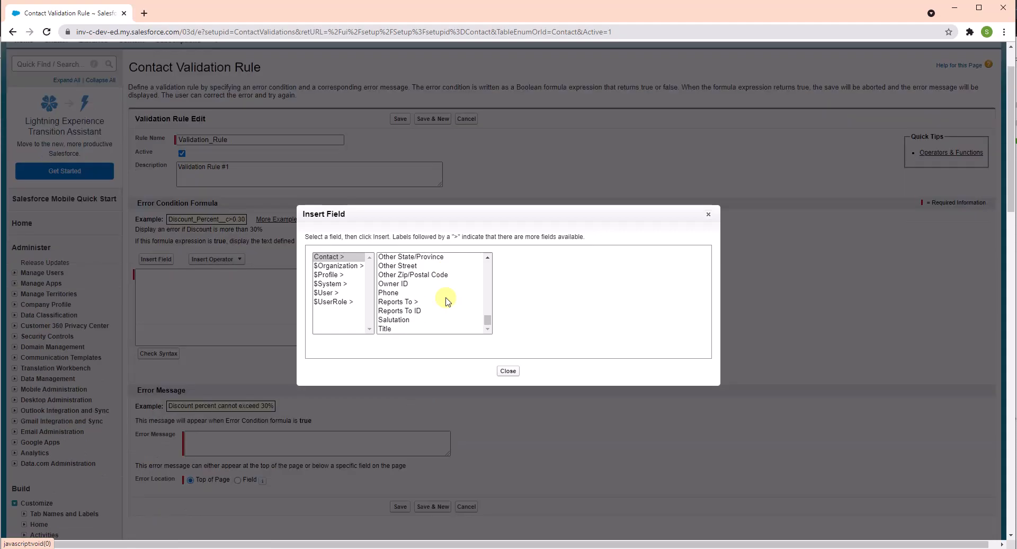
{"action": "left_click", "coordinate": [389, 329]}
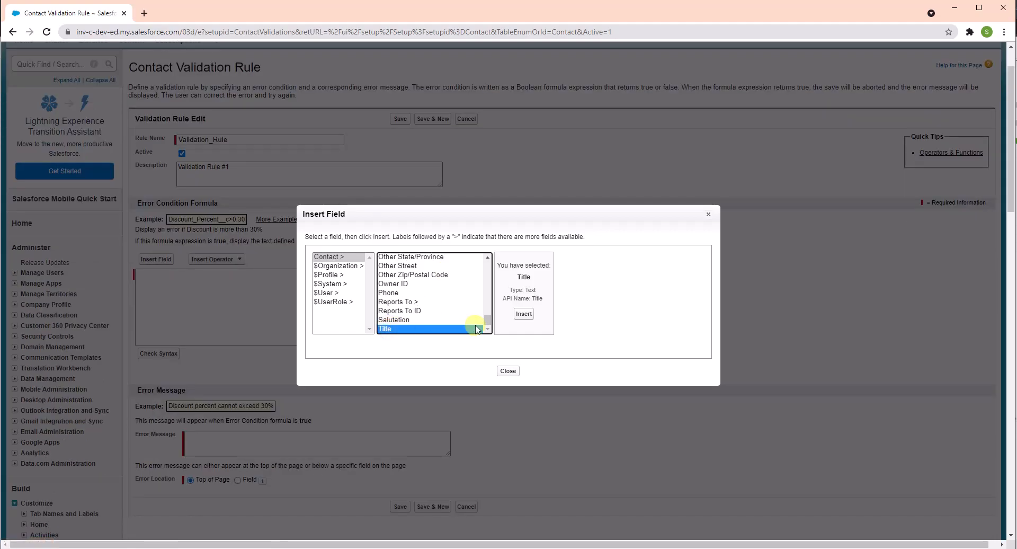
{"action": "left_click", "coordinate": [523, 314]}
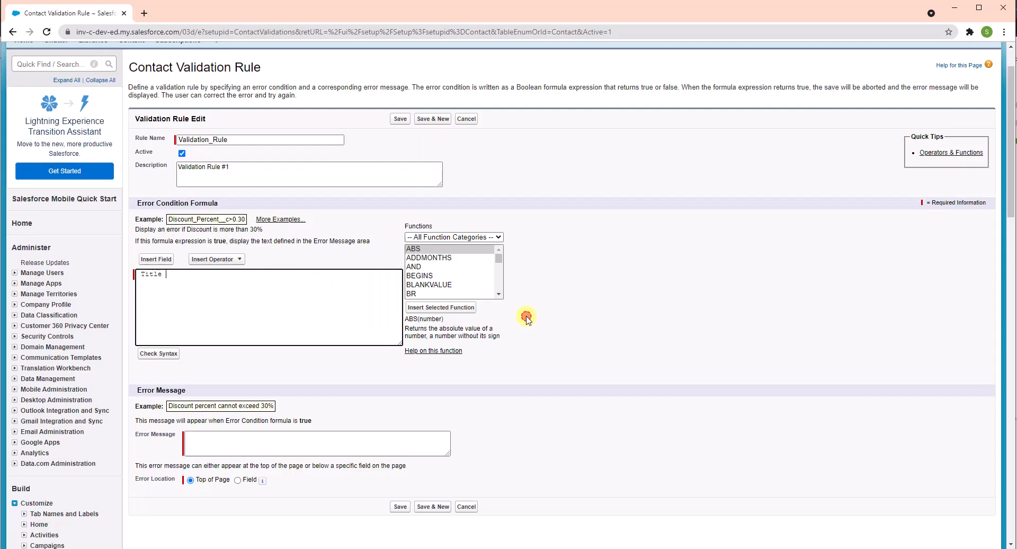
Step: Complete the error condition formula as Title = 'Youtube video maker' and check its syntax
{"action": "left_click", "coordinate": [226, 260]}
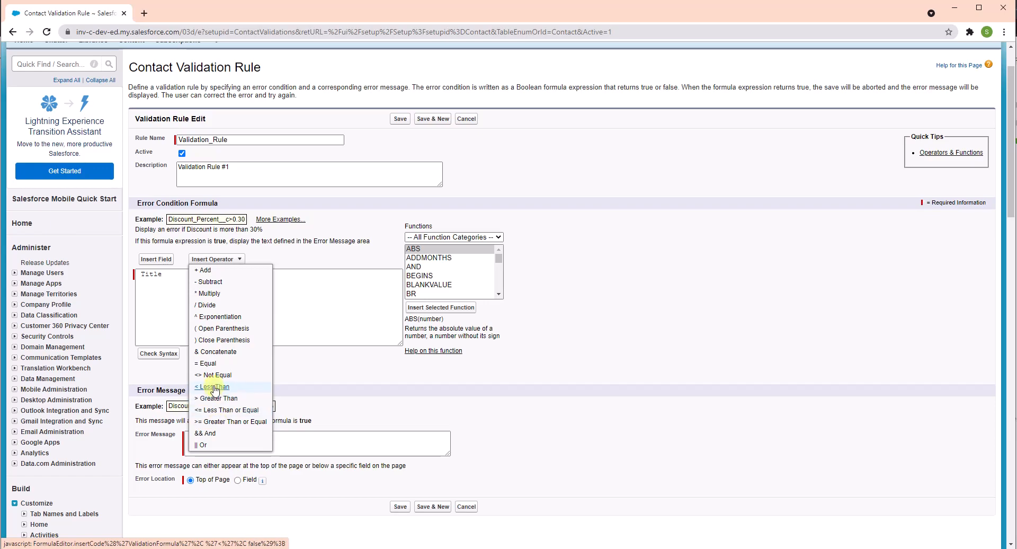
{"action": "left_click", "coordinate": [206, 363]}
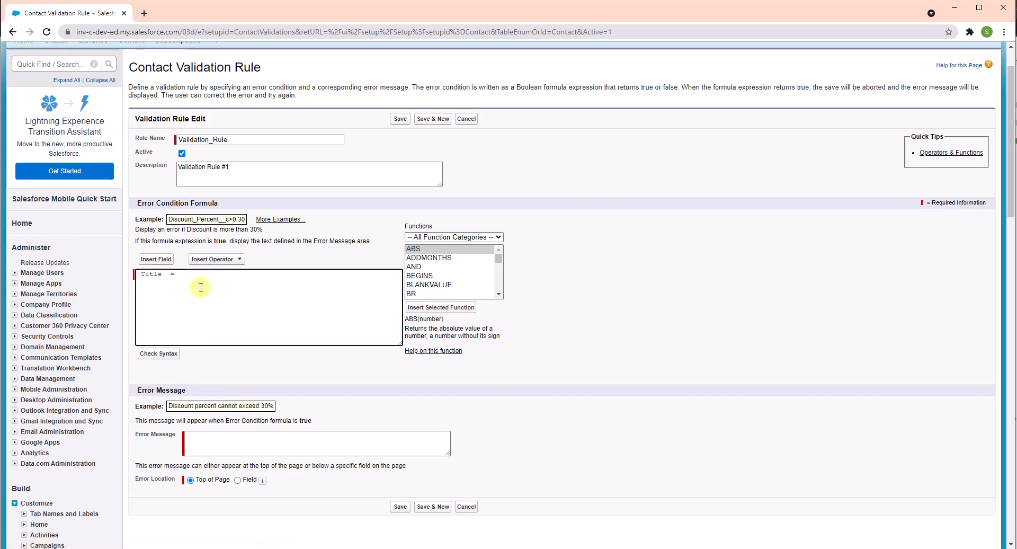
{"action": "type", "text": "Your"}
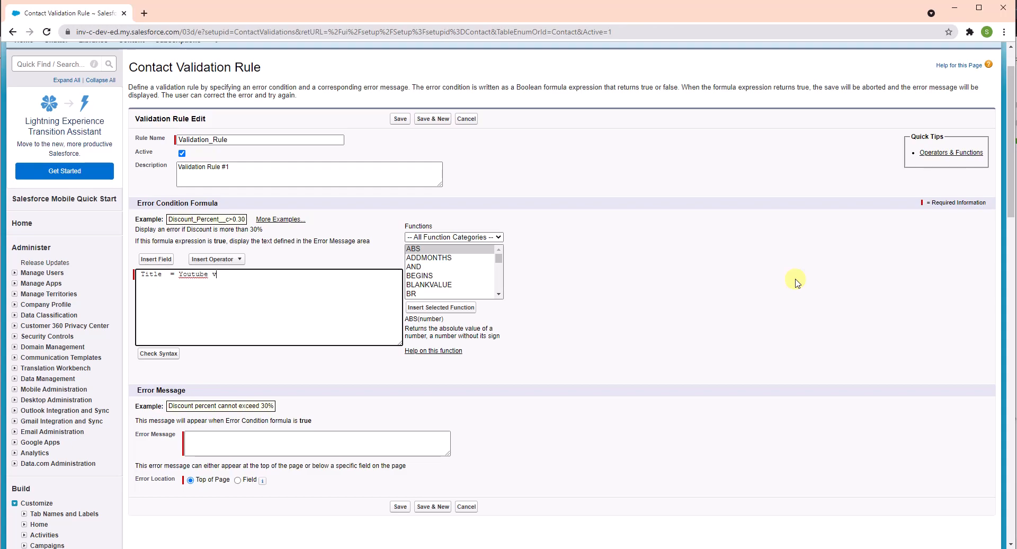
{"action": "type", "text": "video maker\""}
{"action": "left_click", "coordinate": [179, 275]}
{"action": "type", "text": "\""}
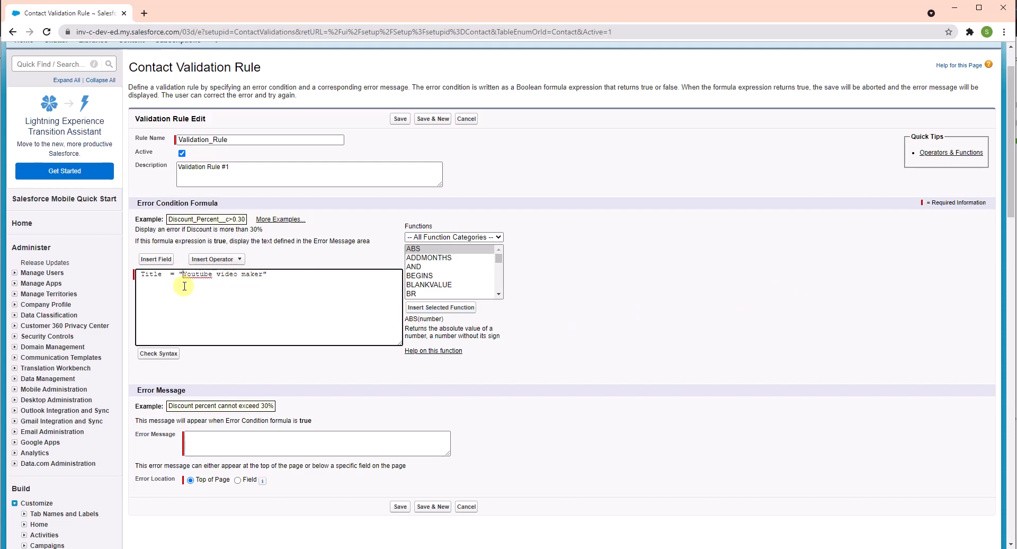
{"action": "key", "text": "BackSpace"}
{"action": "type", "text": "'"}
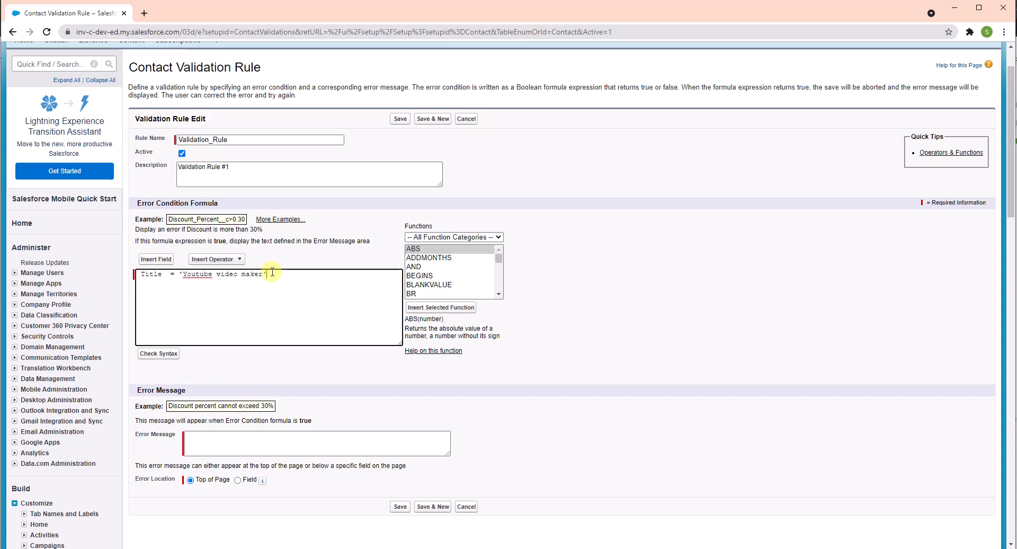
{"action": "left_click", "coordinate": [154, 354]}
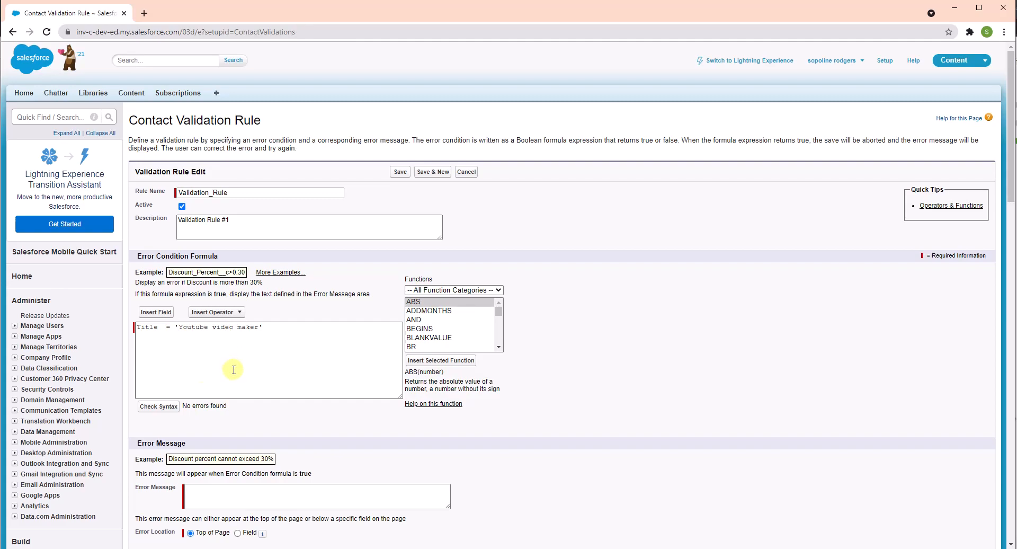
Step: Enter "here is a text of the rule" as the error message and save the validation rule
{"action": "scroll", "coordinate": [226, 371], "scroll_direction": "down", "scroll_amount": 2}
{"action": "left_click", "coordinate": [219, 394]}
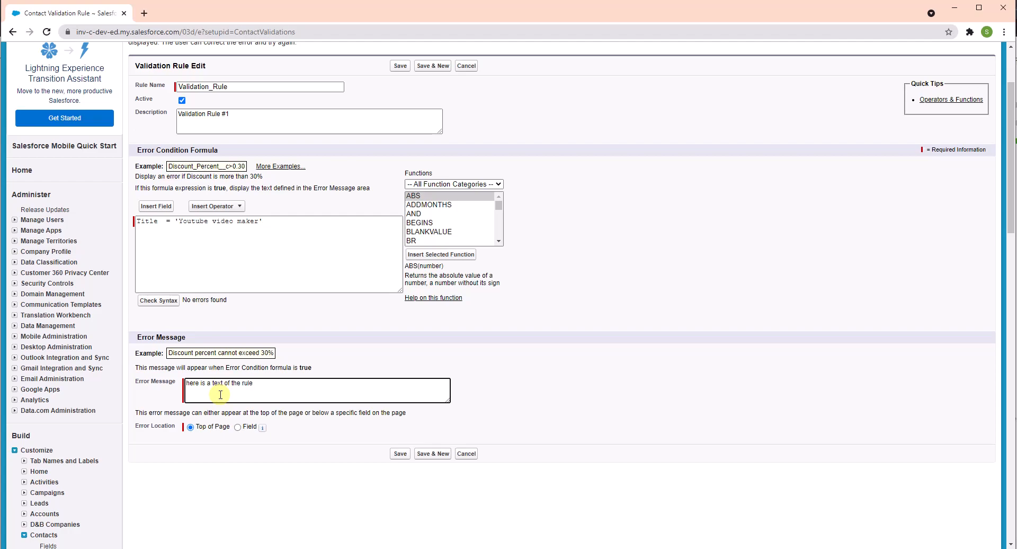
{"action": "left_click_drag", "start_coordinate": [137, 426], "coordinate": [168, 428]}
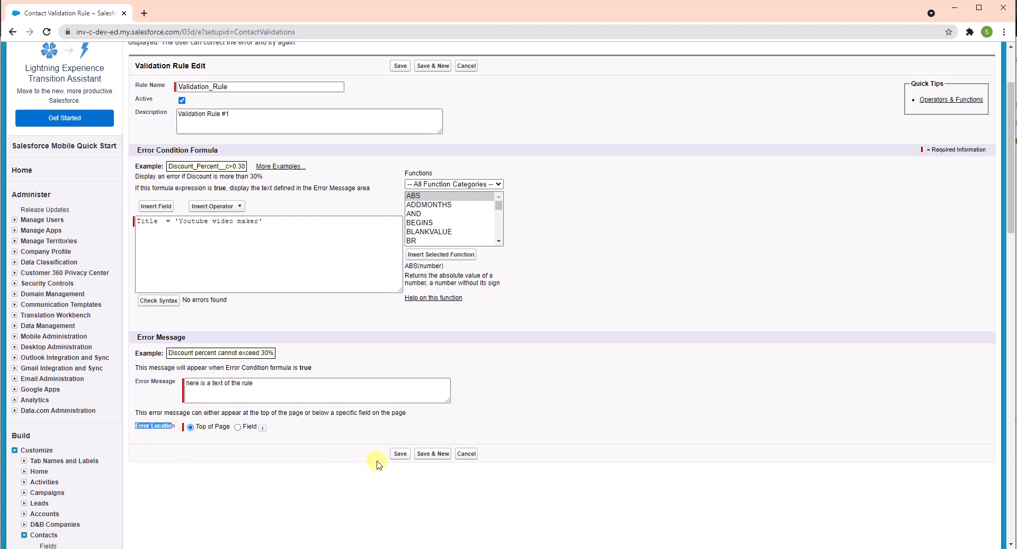
{"action": "left_click", "coordinate": [399, 454]}
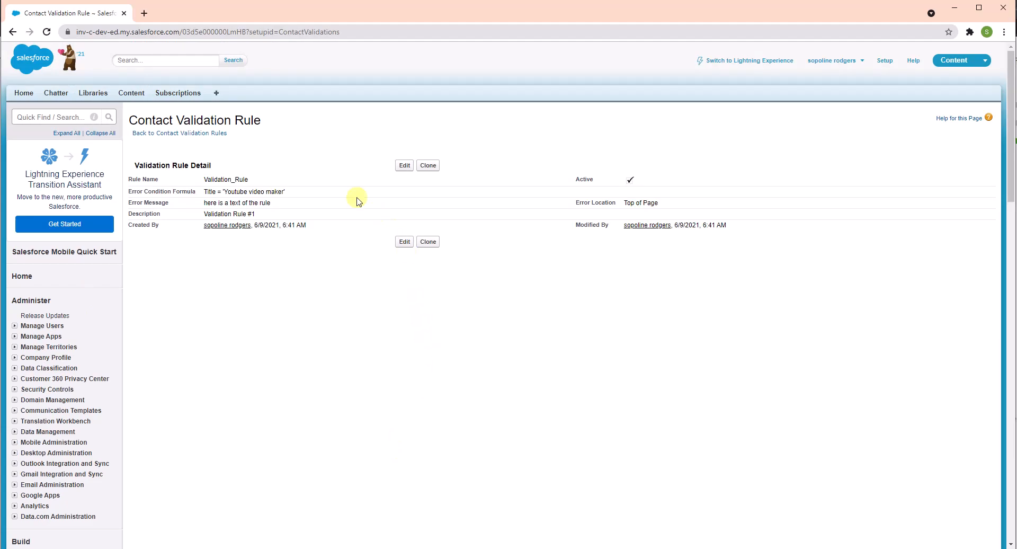
Step: Open the list of all Salesforce tabs in a new browser tab and start a new record from Contacts
{"action": "left_click_drag", "start_coordinate": [225, 193], "coordinate": [280, 190]}
{"action": "middle_click", "coordinate": [216, 93]}
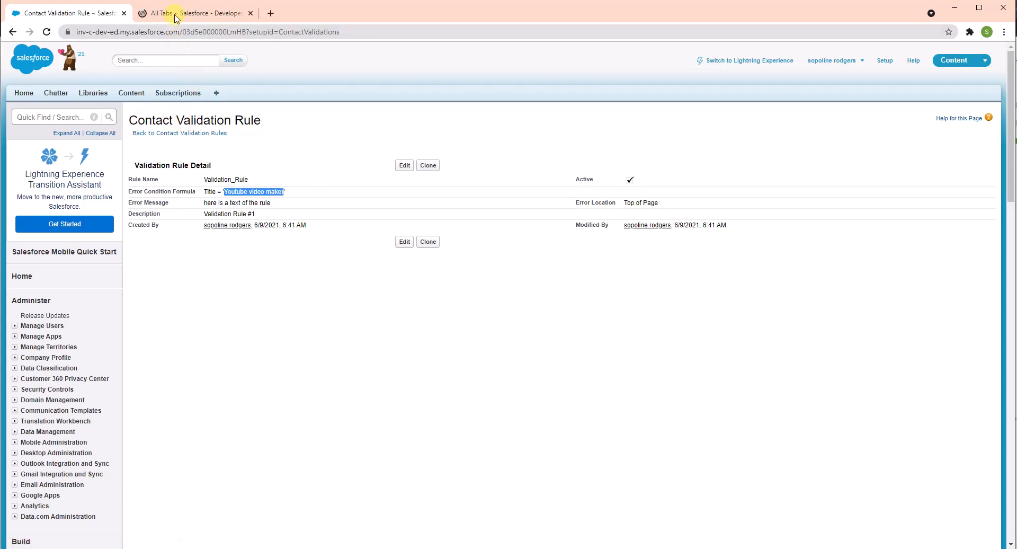
{"action": "left_click", "coordinate": [176, 12]}
{"action": "scroll", "coordinate": [170, 419], "scroll_direction": "down", "scroll_amount": 2}
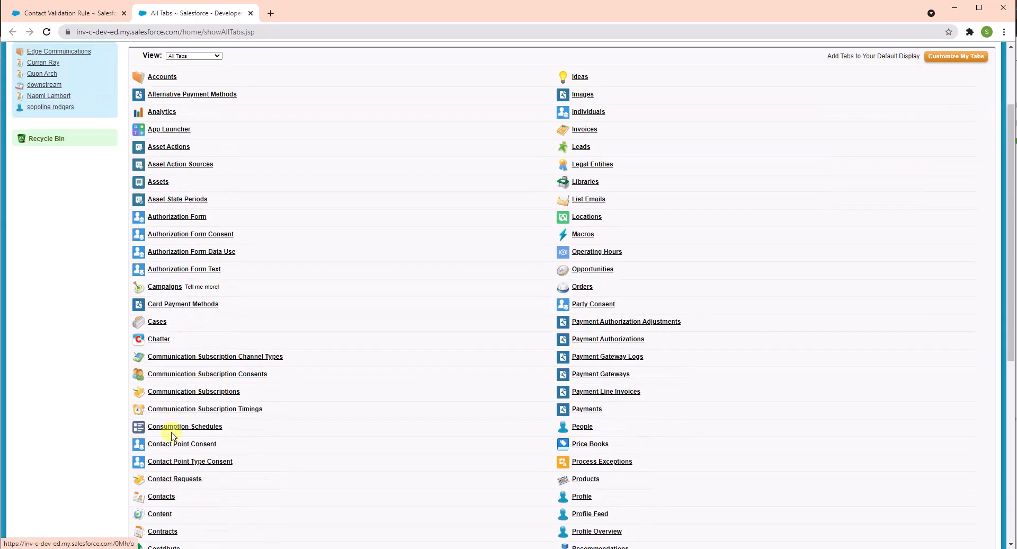
{"action": "left_click", "coordinate": [161, 496]}
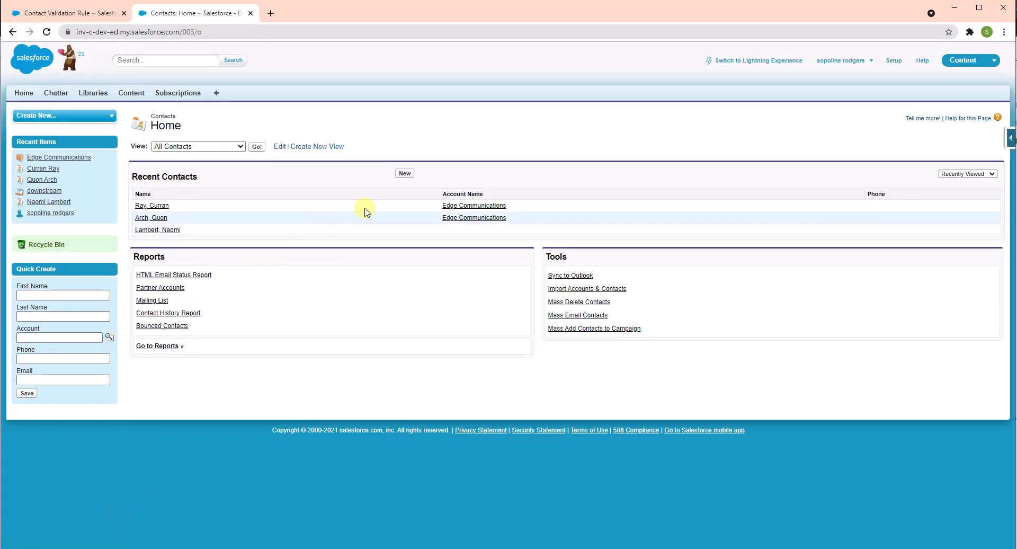
{"action": "left_click", "coordinate": [403, 174]}
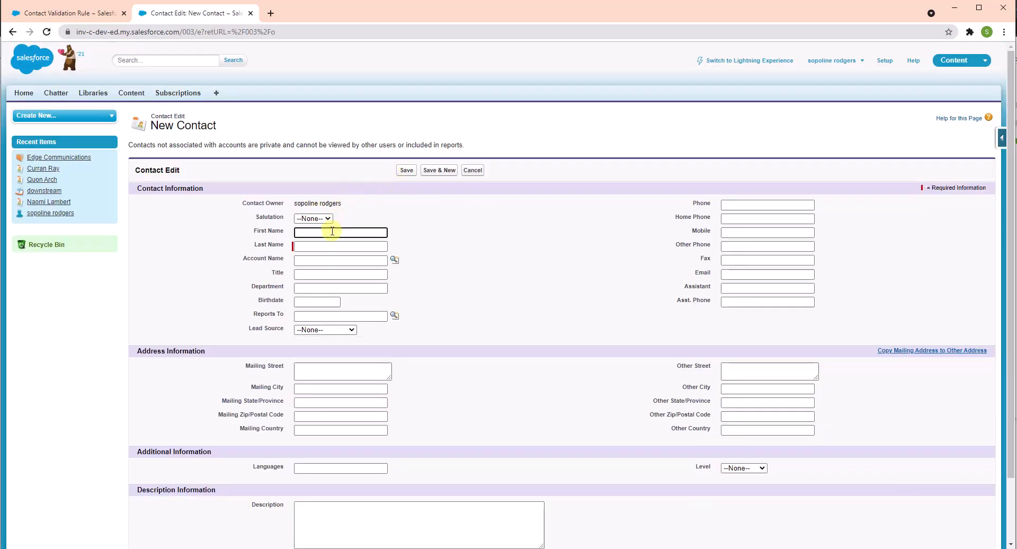
Step: Fill in the contact's first and last name, set the title to "Youtube video maker", and save the contact
{"action": "left_click", "coordinate": [332, 231]}
{"action": "left_click", "coordinate": [322, 252]}
{"action": "left_click", "coordinate": [321, 246]}
{"action": "type", "text": "Rush"}
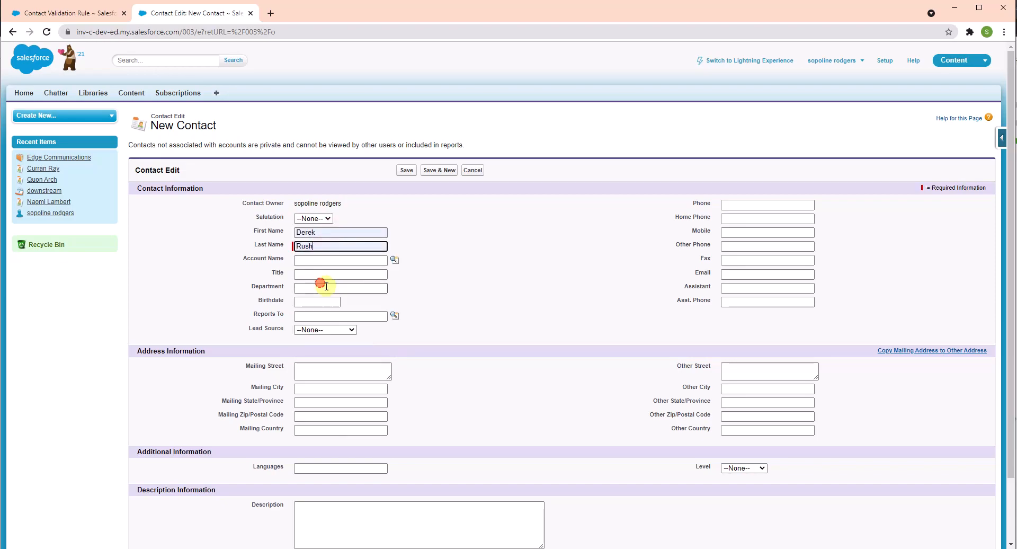
{"action": "left_click", "coordinate": [354, 275]}
{"action": "type", "text": "Youtube video maker"}
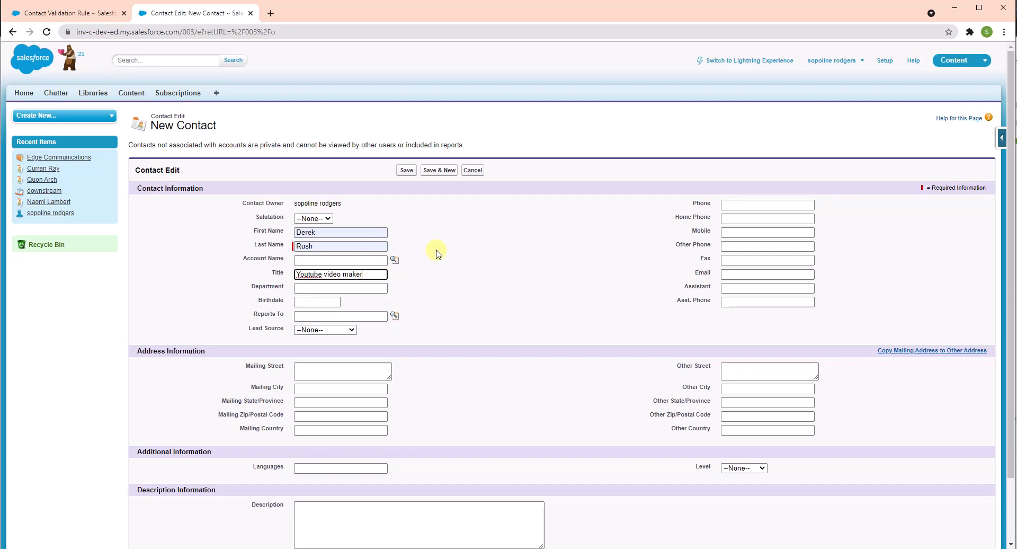
{"action": "left_click", "coordinate": [404, 171]}
{"action": "right_click", "coordinate": [403, 171]}
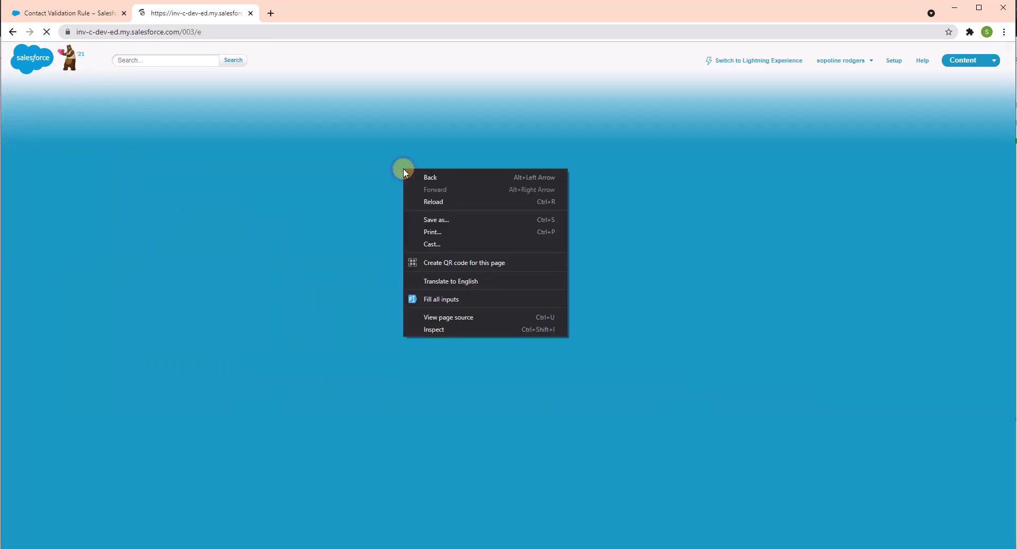
Step: Highlight the rule's error message on the new contact form, and reopen the Contact validation rule for editing
{"action": "left_click", "coordinate": [385, 188]}
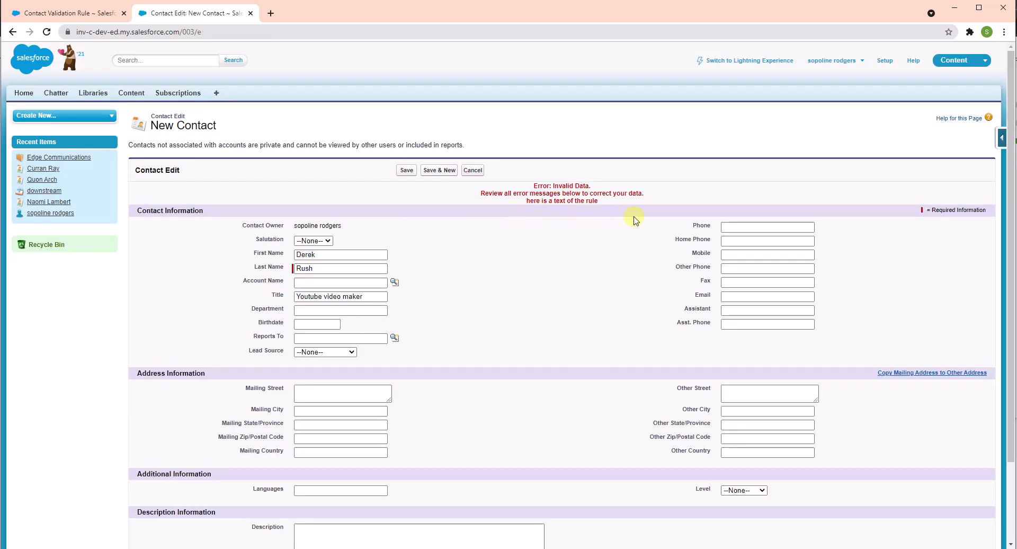
{"action": "left_click_drag", "start_coordinate": [526, 204], "coordinate": [597, 202]}
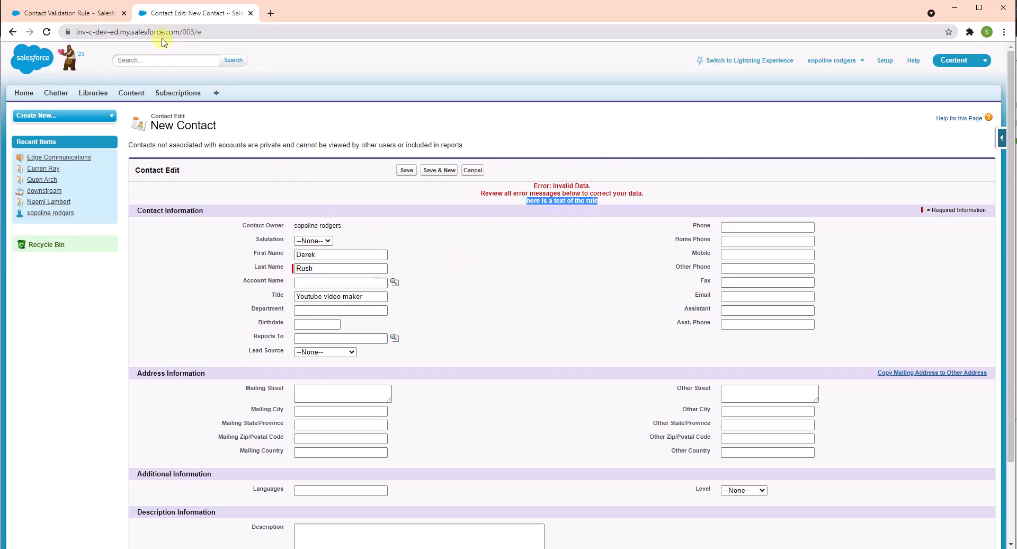
{"action": "left_click", "coordinate": [89, 14]}
{"action": "left_click", "coordinate": [404, 242]}
{"action": "scroll", "coordinate": [222, 503], "scroll_direction": "down", "scroll_amount": 3}
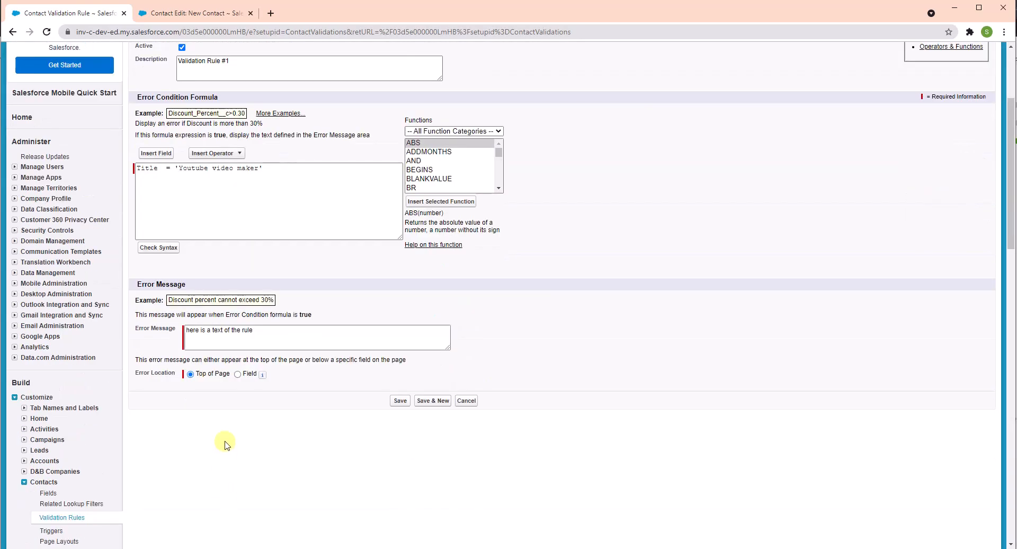
Step: Set the rule's error location to the Description field and save the validation rule
{"action": "left_click", "coordinate": [238, 375]}
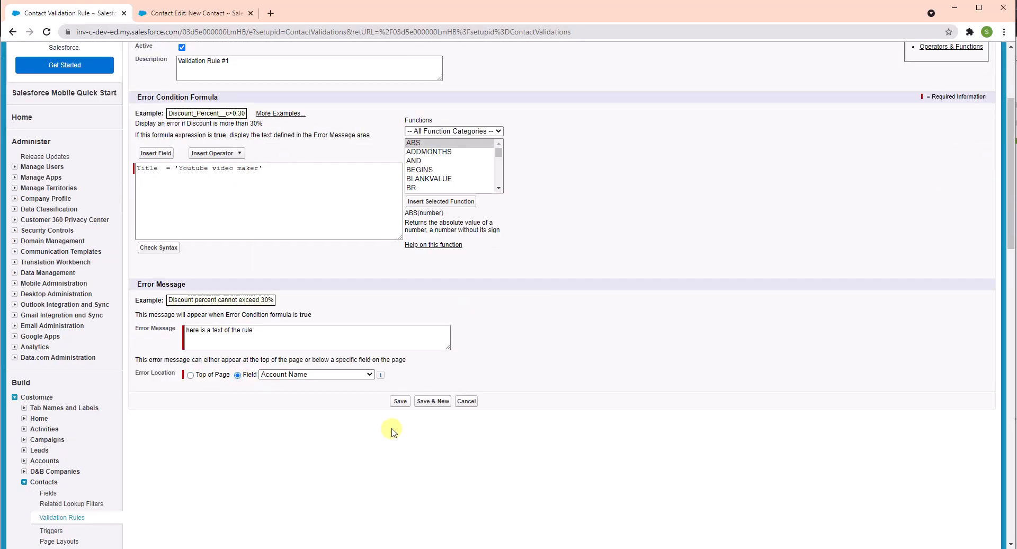
{"action": "left_click", "coordinate": [335, 374]}
{"action": "scroll", "coordinate": [318, 334], "scroll_direction": "down", "scroll_amount": 5}
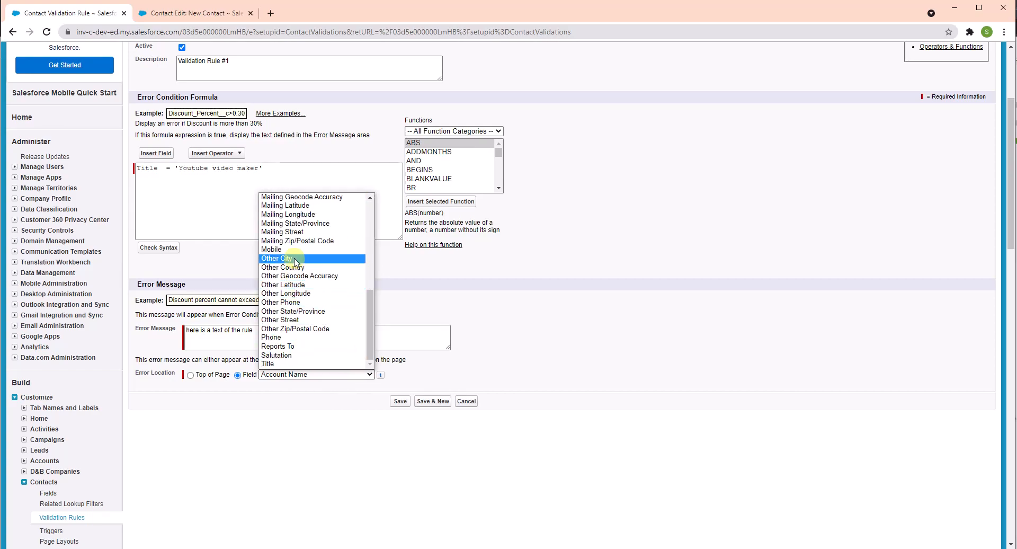
{"action": "scroll", "coordinate": [295, 261], "scroll_direction": "up", "scroll_amount": 7}
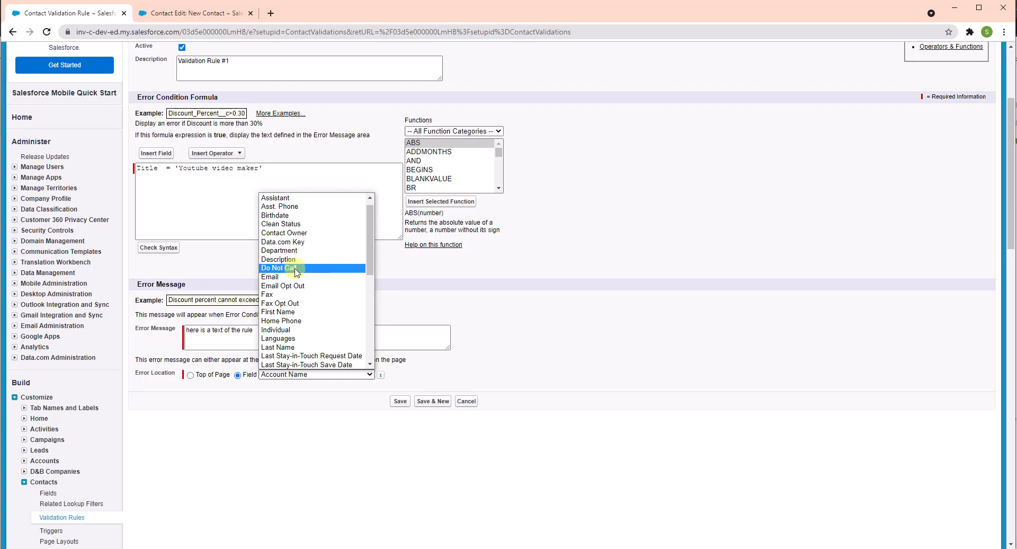
{"action": "scroll", "coordinate": [293, 268], "scroll_direction": "up", "scroll_amount": 1}
{"action": "left_click", "coordinate": [293, 269]}
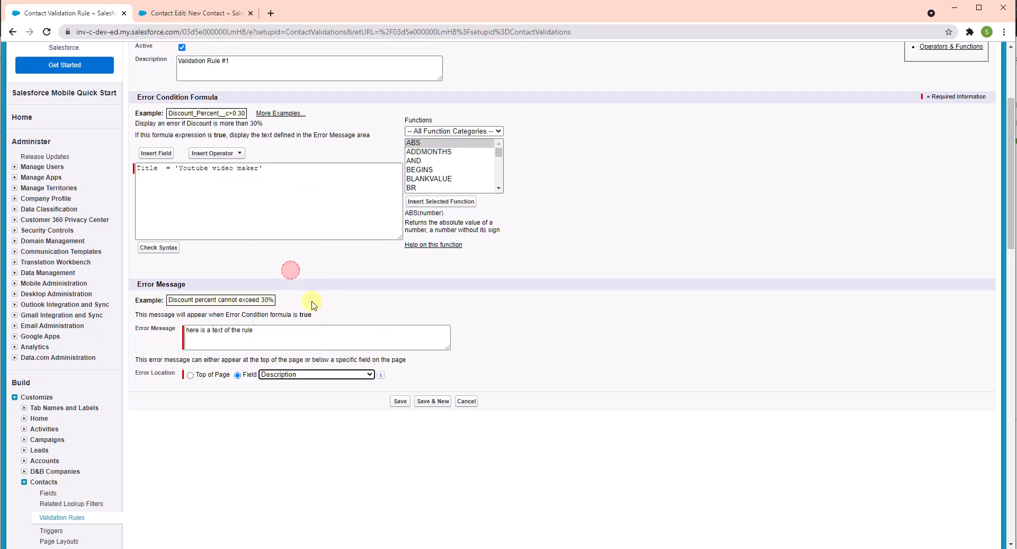
{"action": "left_click", "coordinate": [402, 403]}
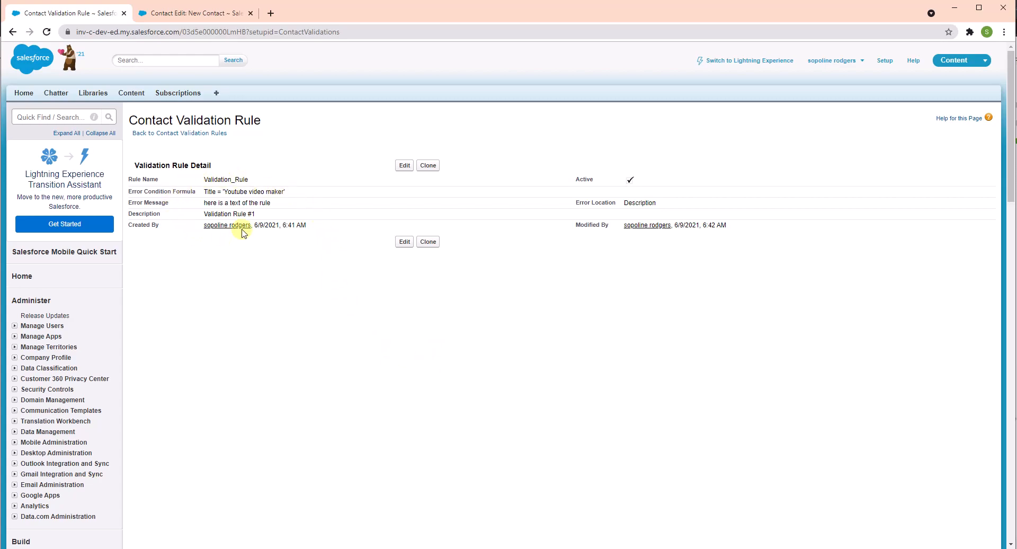
Step: Try saving the new contact again with the same title and inspect the error message at the Description field
{"action": "left_click", "coordinate": [177, 13]}
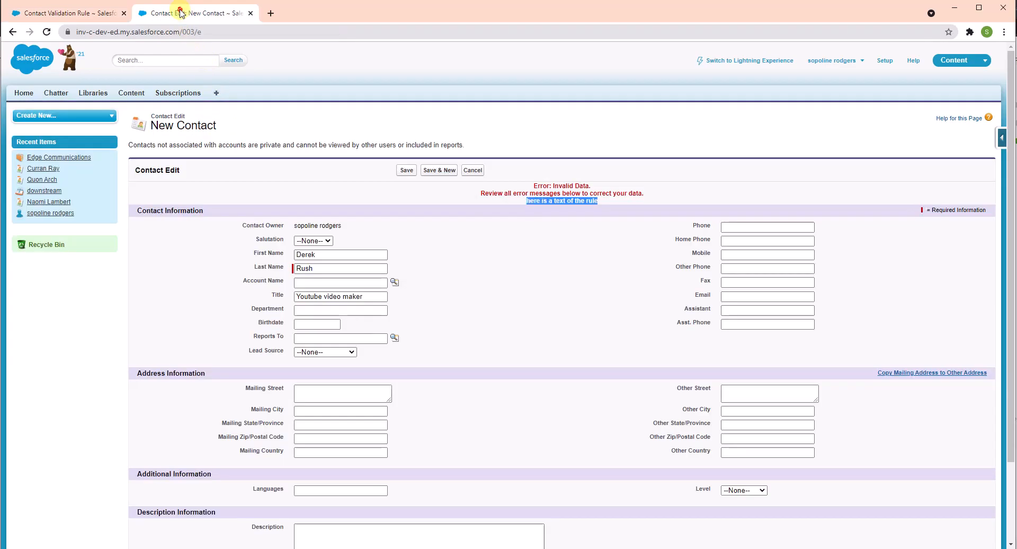
{"action": "left_click", "coordinate": [406, 171]}
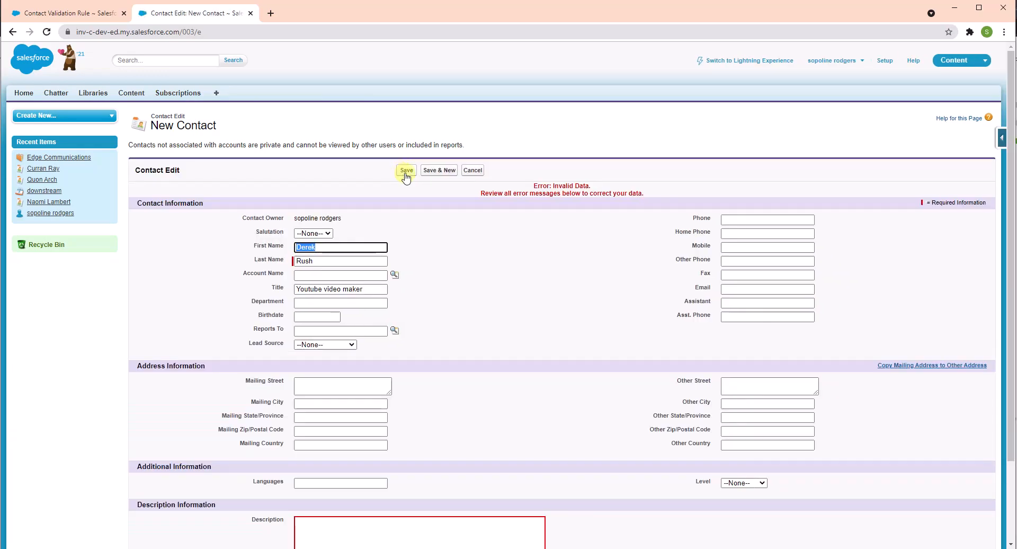
{"action": "scroll", "coordinate": [416, 212], "scroll_direction": "down", "scroll_amount": 2}
{"action": "left_click_drag", "start_coordinate": [383, 470], "coordinate": [225, 504]}
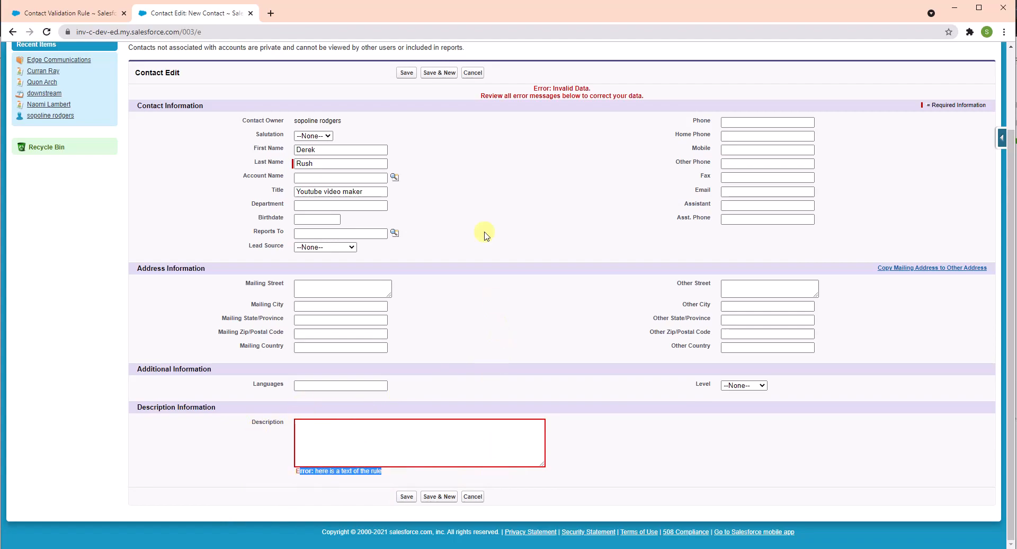
{"action": "left_click", "coordinate": [401, 433]}
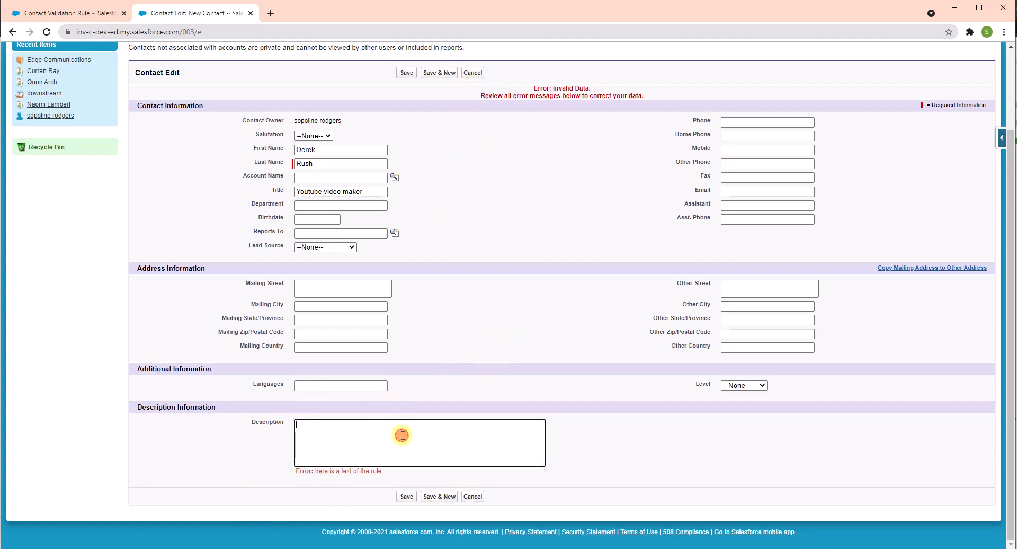
Step: Replace the contact's title with "some other" and save the contact
{"action": "left_click_drag", "start_coordinate": [365, 189], "coordinate": [279, 195]}
{"action": "type", "text": "some other"}
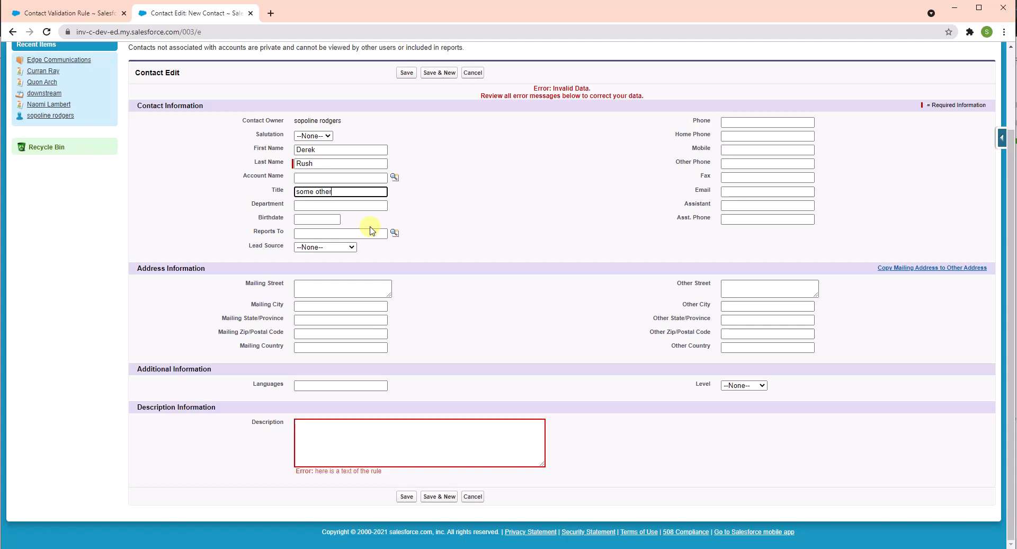
{"action": "left_click", "coordinate": [407, 74]}
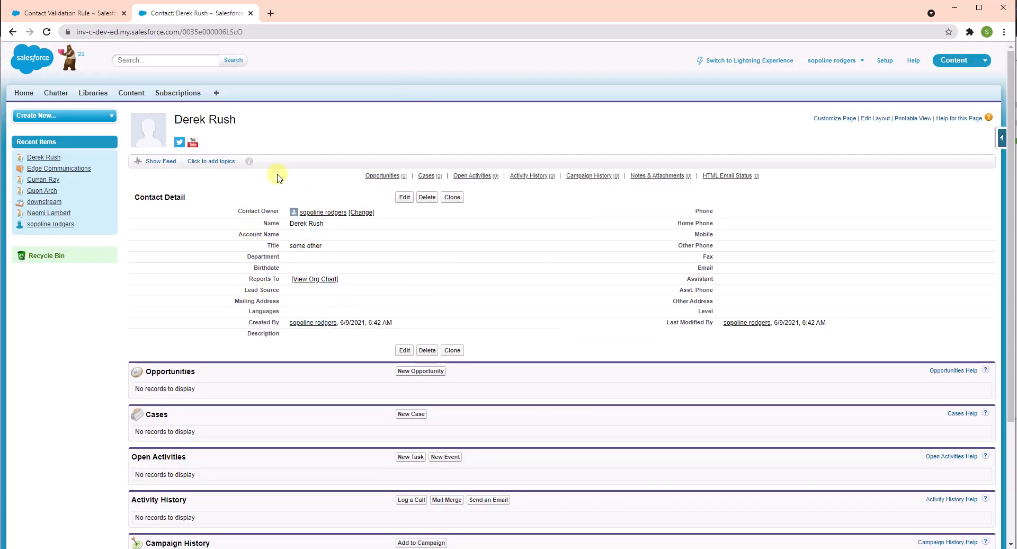
Step: Start another Contact validation rule from the rules list and open its Operators & Functions help
{"action": "left_click", "coordinate": [89, 16]}
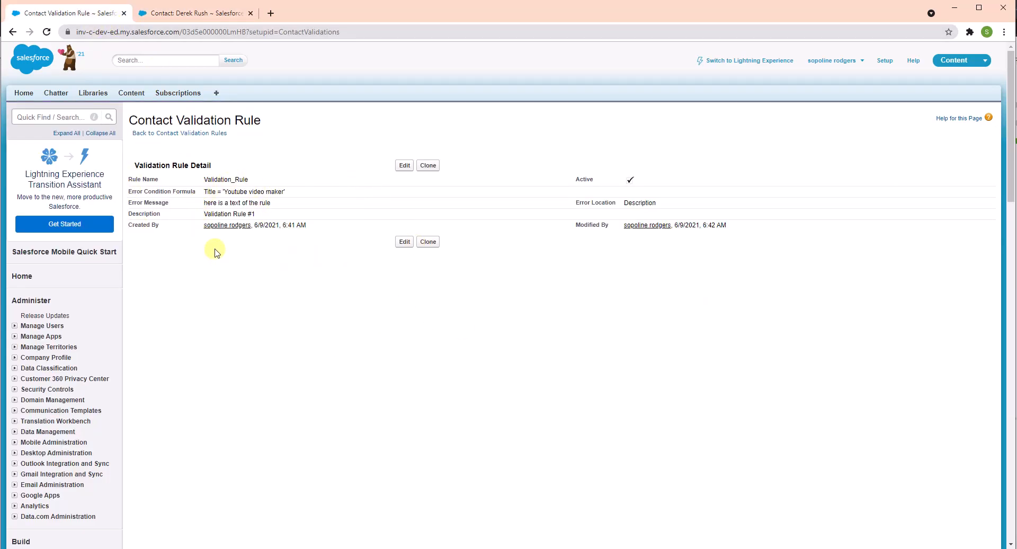
{"action": "left_click", "coordinate": [189, 132]}
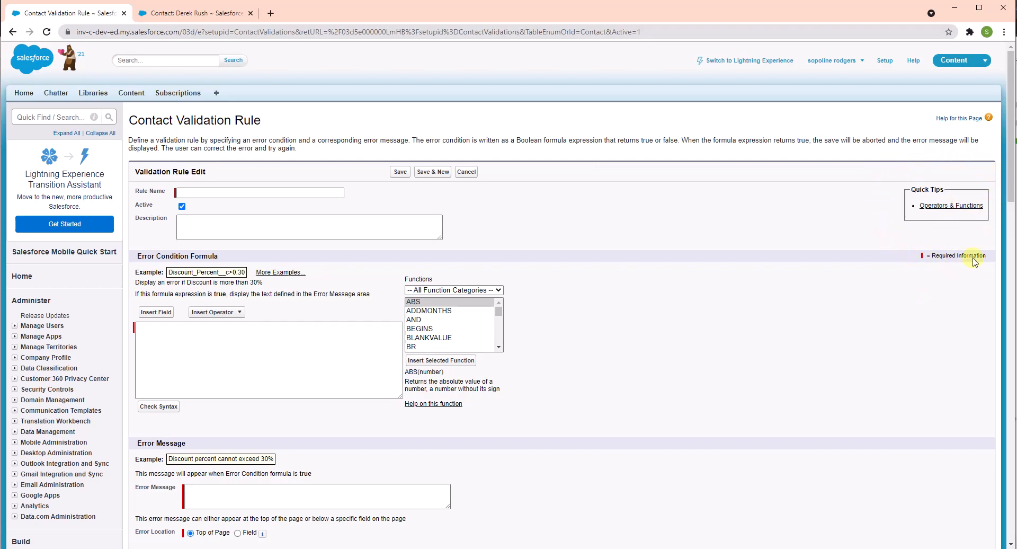
{"action": "left_click", "coordinate": [942, 206]}
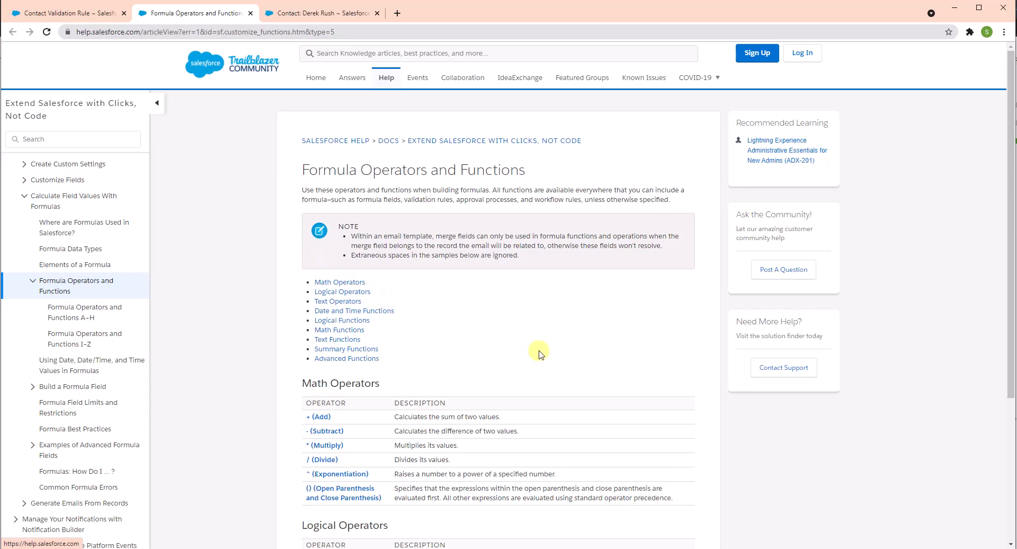
Step: Read through the Formula Operators and Functions reference, from the math operators to the advanced functions
{"action": "scroll", "coordinate": [540, 354], "scroll_direction": "down", "scroll_amount": 5}
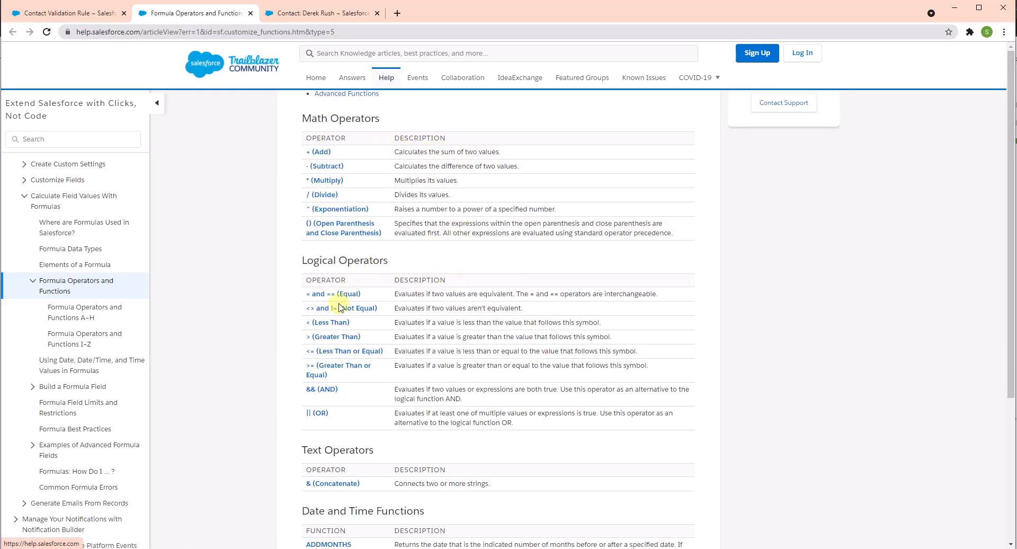
{"action": "scroll", "coordinate": [480, 380], "scroll_direction": "down", "scroll_amount": 3}
{"action": "scroll", "coordinate": [480, 380], "scroll_direction": "down", "scroll_amount": 2}
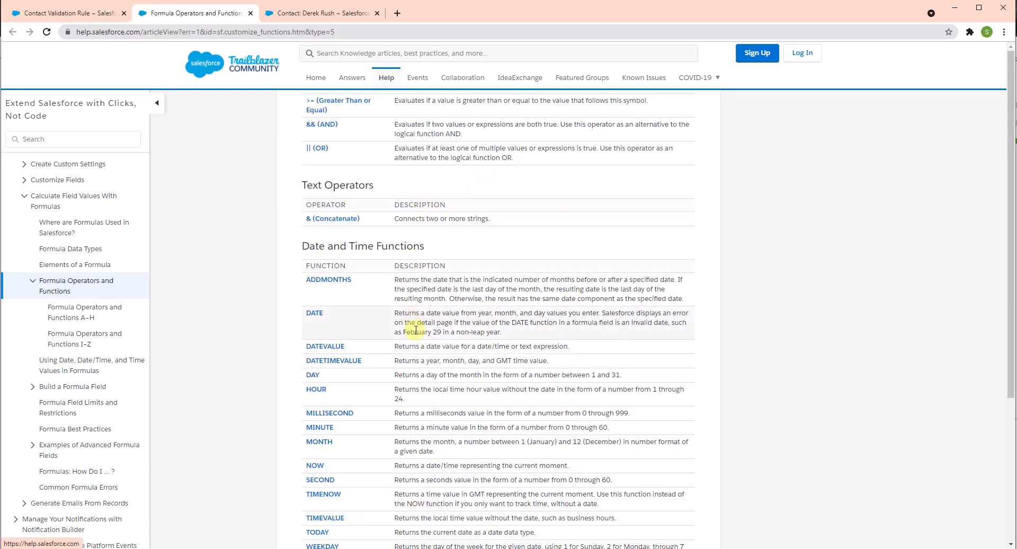
{"action": "scroll", "coordinate": [412, 320], "scroll_direction": "down", "scroll_amount": 7}
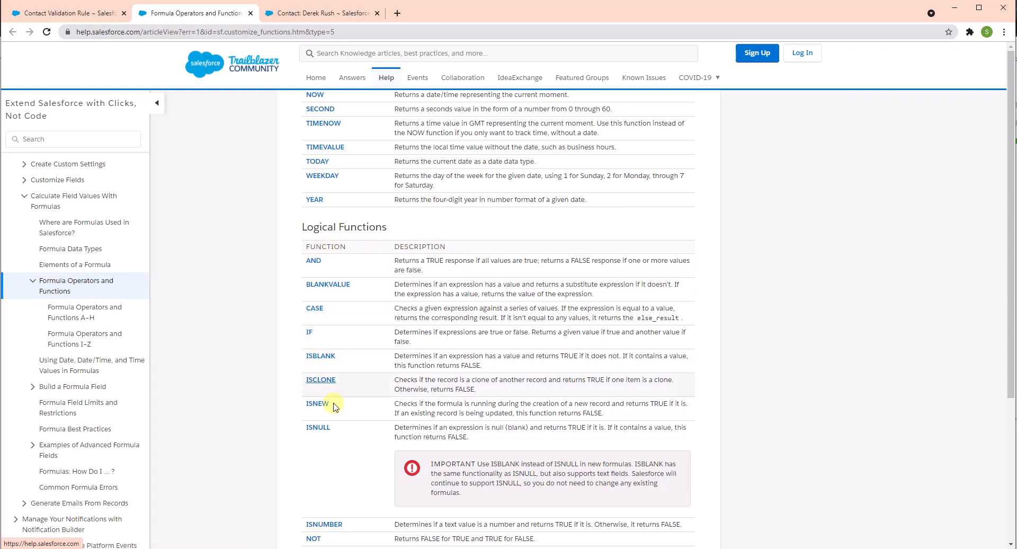
{"action": "scroll", "coordinate": [527, 353], "scroll_direction": "down", "scroll_amount": 5}
{"action": "scroll", "coordinate": [527, 352], "scroll_direction": "down", "scroll_amount": 4}
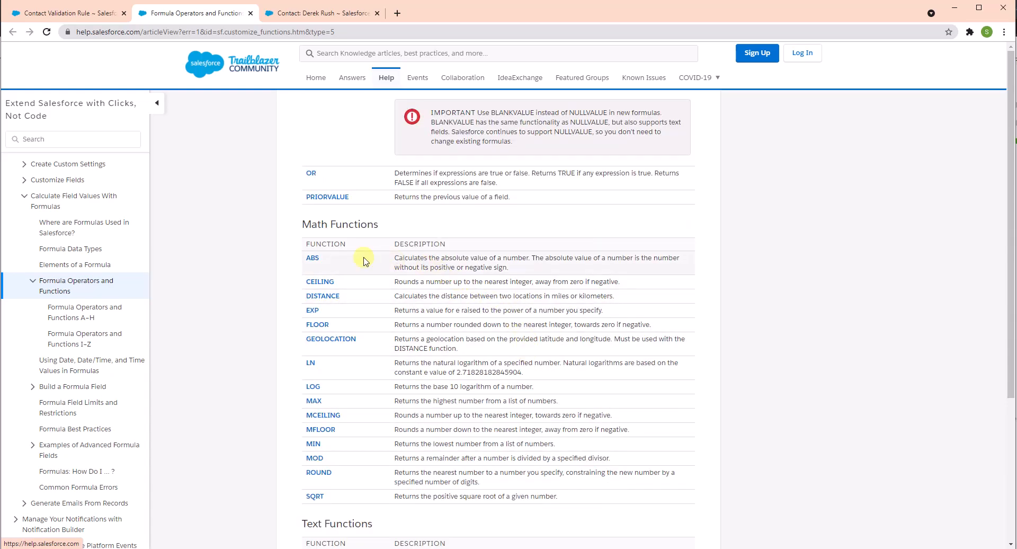
{"action": "right_click", "coordinate": [348, 460]}
{"action": "left_click", "coordinate": [707, 402]}
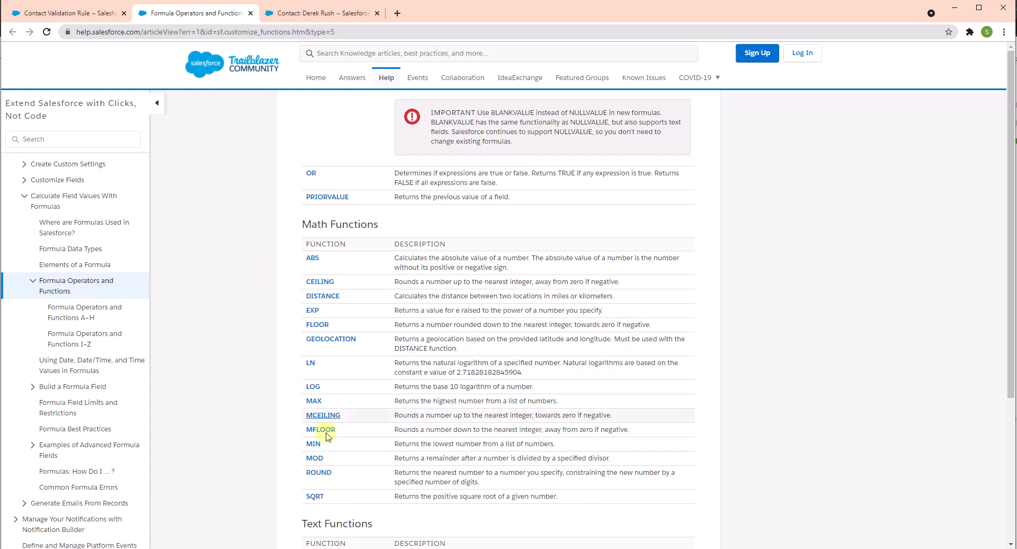
{"action": "scroll", "coordinate": [504, 341], "scroll_direction": "down", "scroll_amount": 3}
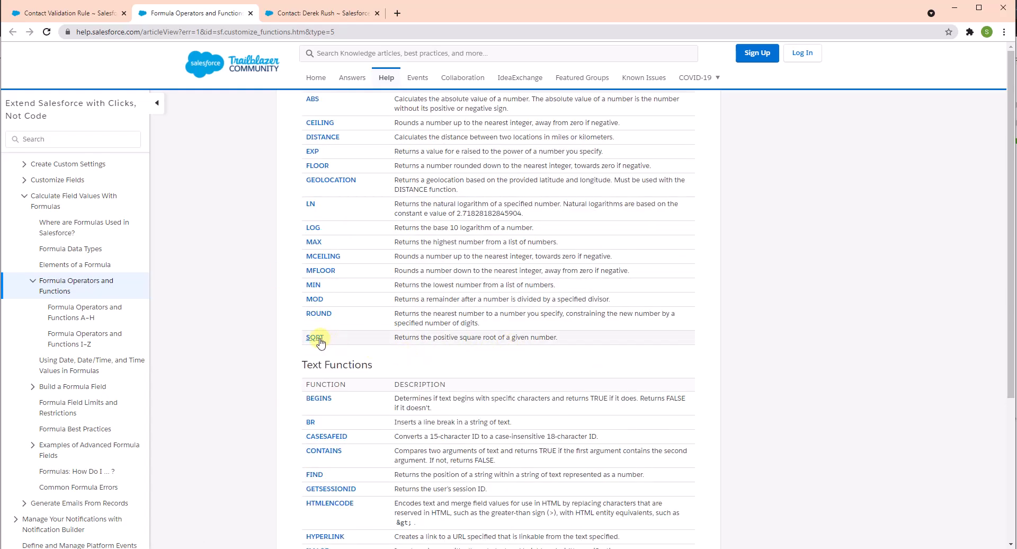
{"action": "scroll", "coordinate": [497, 371], "scroll_direction": "down", "scroll_amount": 3}
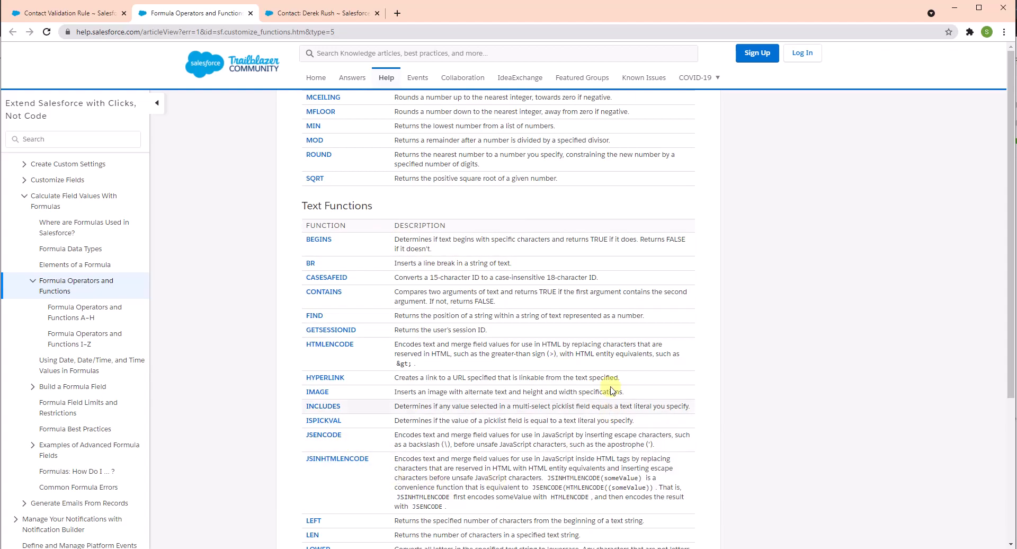
{"action": "scroll", "coordinate": [558, 368], "scroll_direction": "down", "scroll_amount": 5}
{"action": "scroll", "coordinate": [558, 368], "scroll_direction": "down", "scroll_amount": 6}
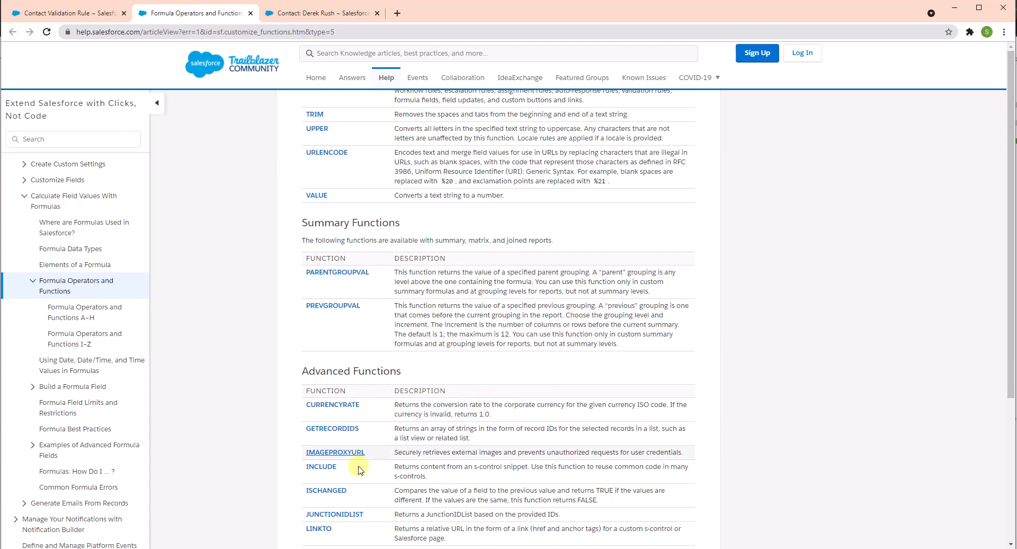
{"action": "scroll", "coordinate": [466, 419], "scroll_direction": "down", "scroll_amount": 6}
{"action": "scroll", "coordinate": [471, 381], "scroll_direction": "up", "scroll_amount": 3}
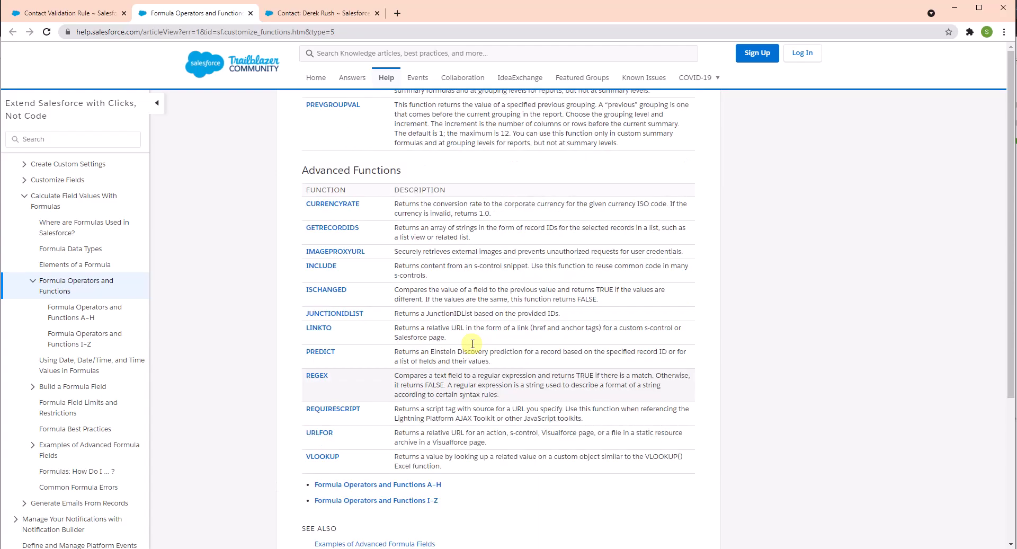
Step: Cancel the blank validation rule and open the Useful Sample Validation Rules help from the Contact validation rules list
{"action": "left_click", "coordinate": [78, 13]}
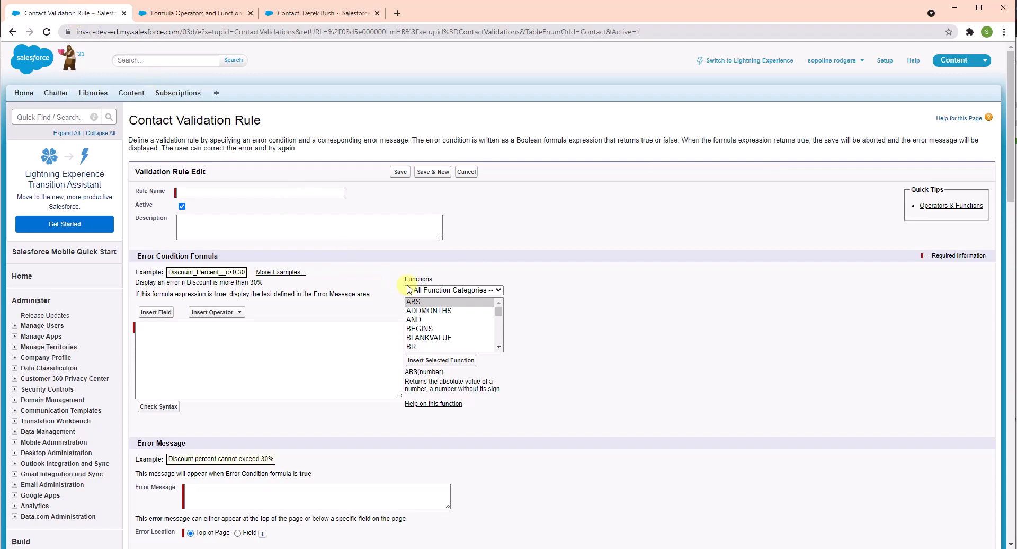
{"action": "left_click", "coordinate": [466, 171]}
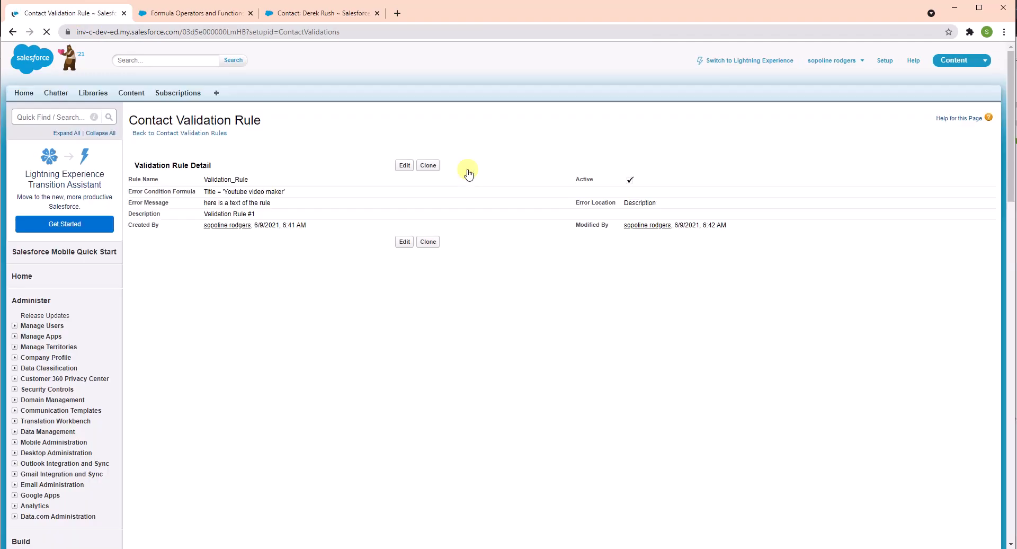
{"action": "left_click", "coordinate": [202, 133]}
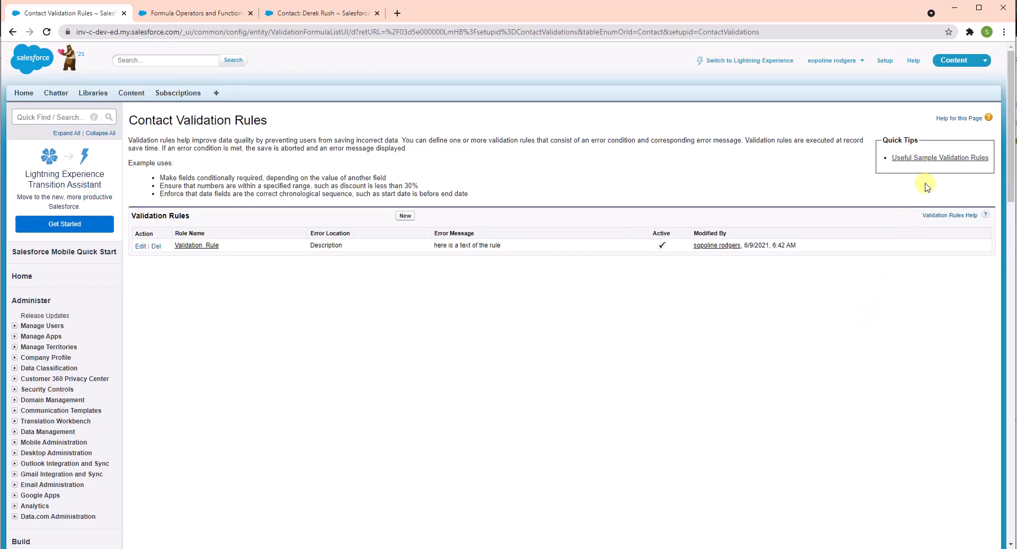
{"action": "left_click", "coordinate": [927, 159]}
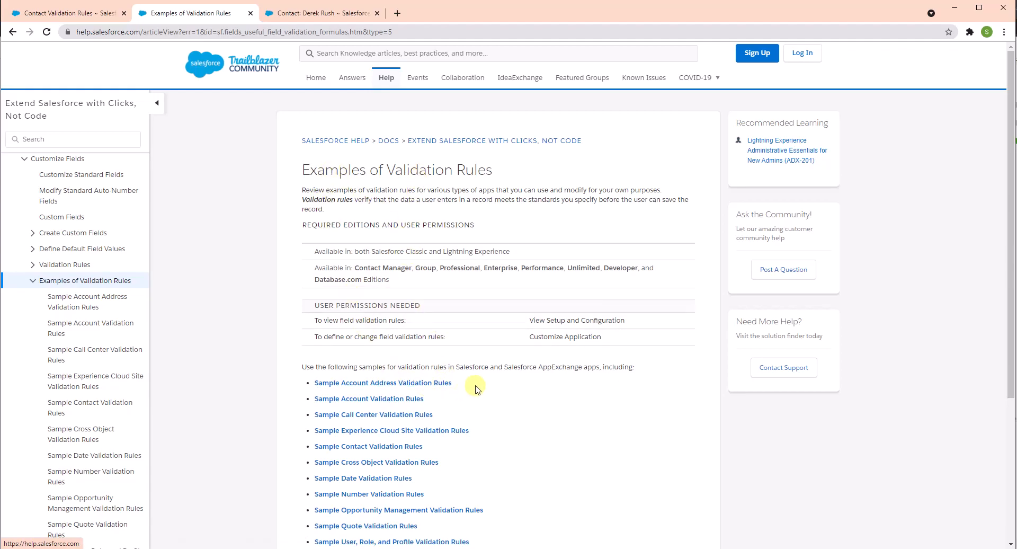
Step: Open the Sample Contact Validation Rules article and review the example formulas, error messages and error locations
{"action": "scroll", "coordinate": [475, 389], "scroll_direction": "down", "scroll_amount": 3}
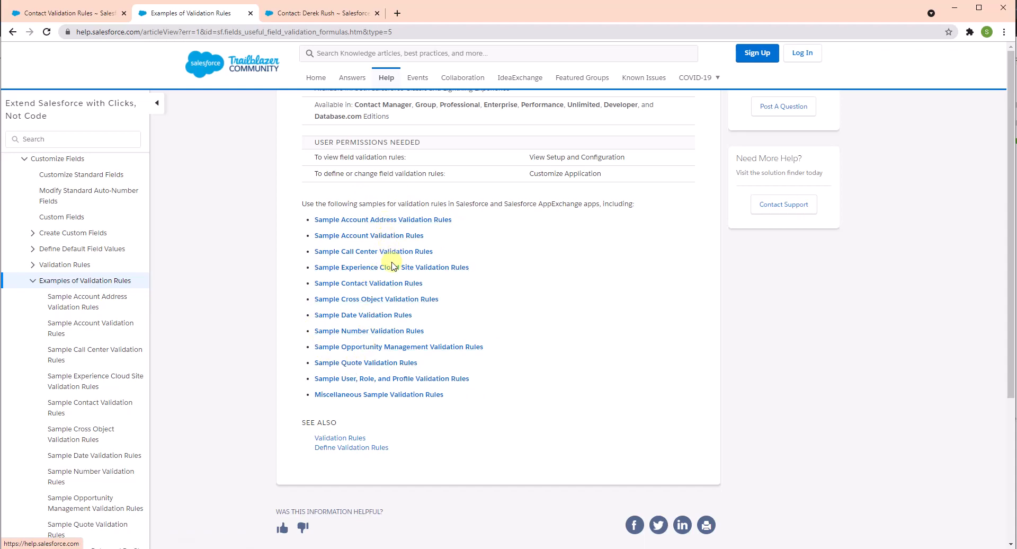
{"action": "left_click", "coordinate": [392, 286]}
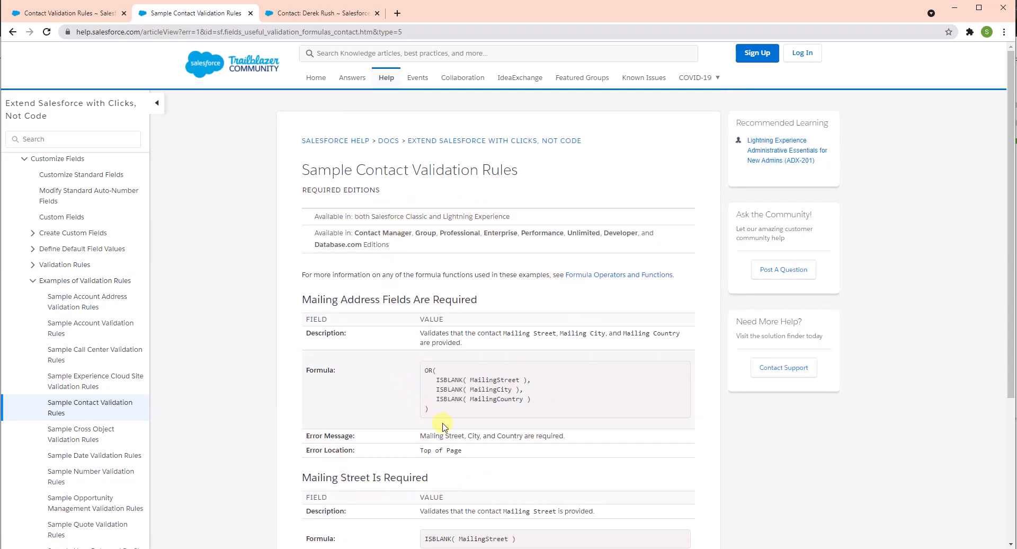
{"action": "left_click_drag", "start_coordinate": [547, 435], "coordinate": [398, 450]}
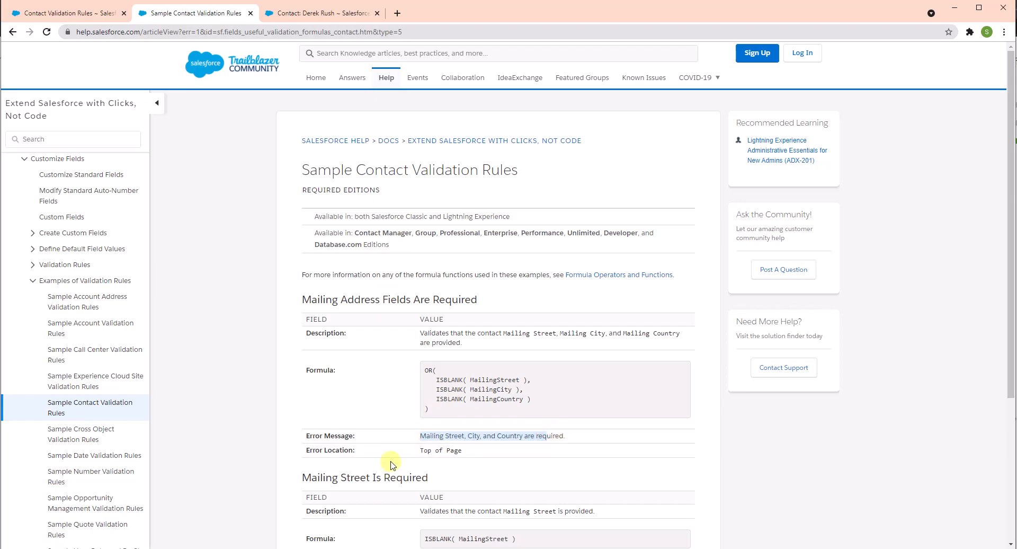
{"action": "scroll", "coordinate": [392, 469], "scroll_direction": "down", "scroll_amount": 2}
{"action": "left_click", "coordinate": [372, 371]}
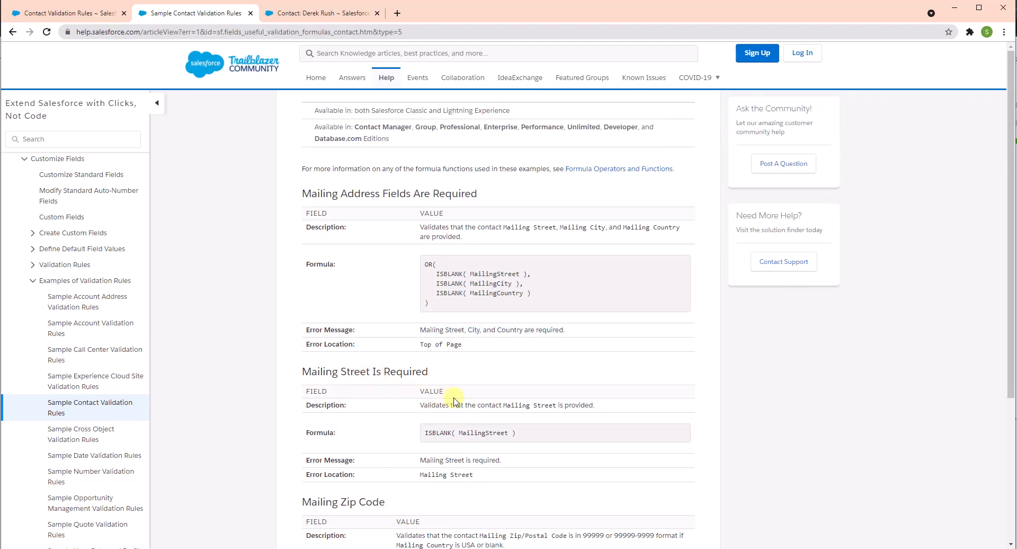
{"action": "scroll", "coordinate": [454, 401], "scroll_direction": "down", "scroll_amount": 5}
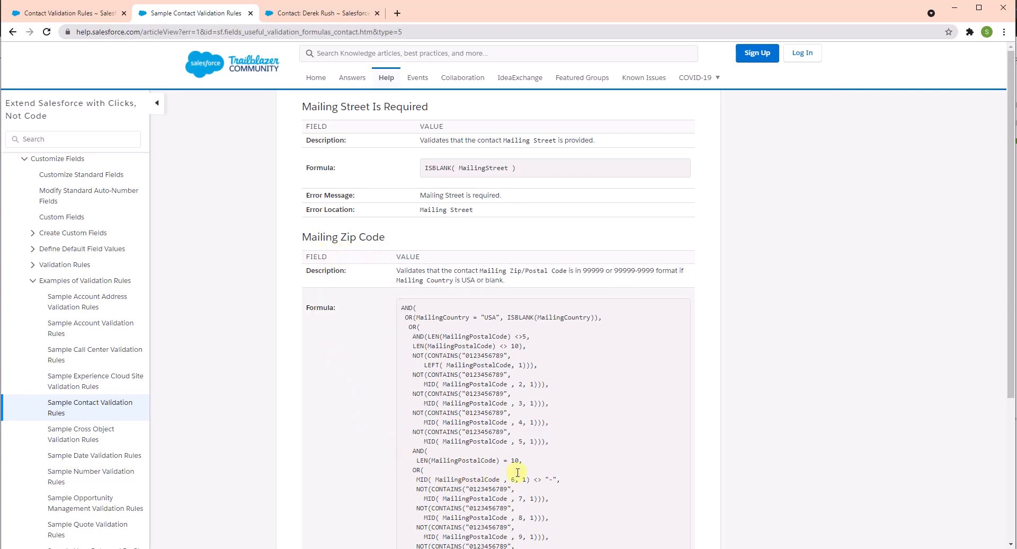
{"action": "scroll", "coordinate": [444, 368], "scroll_direction": "down", "scroll_amount": 8}
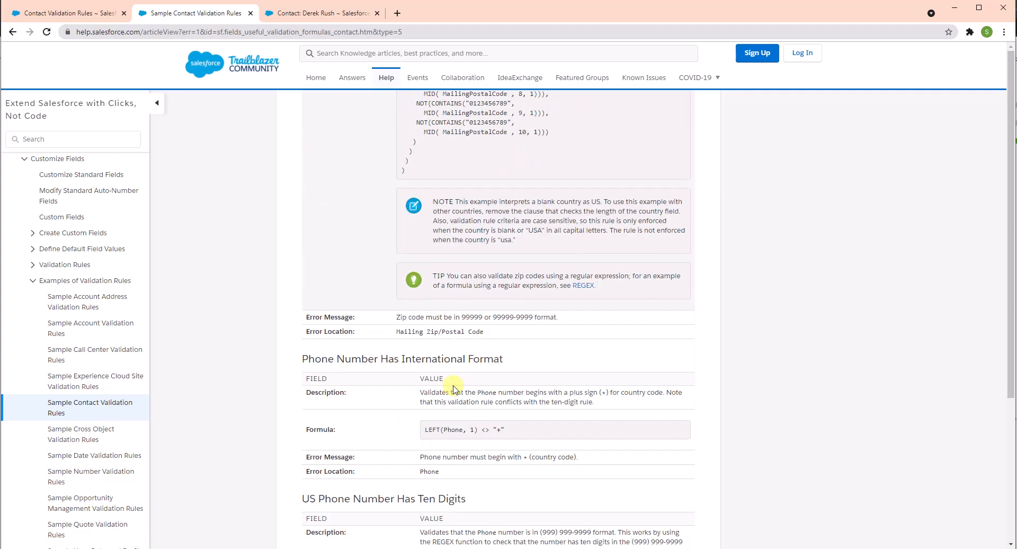